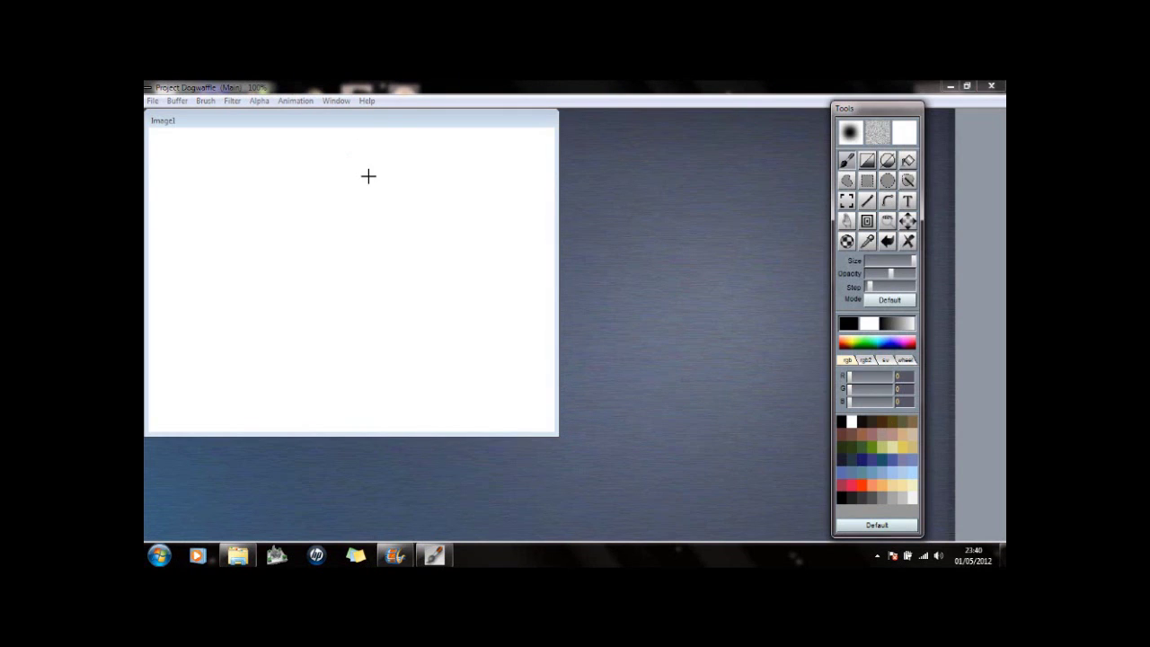
Render a Sky over the blank image with the gradient index set to 4 for orange clouds.
{"action": "left_click", "coordinate": [233, 102]}
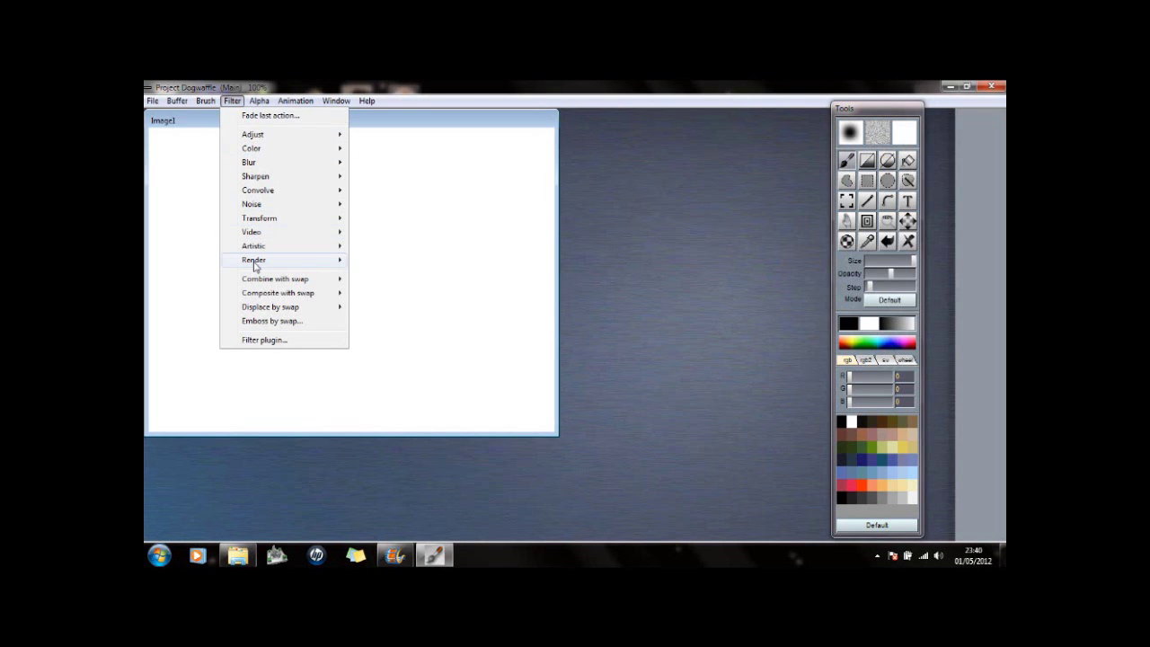
{"action": "mouse_move", "coordinate": [255, 263]}
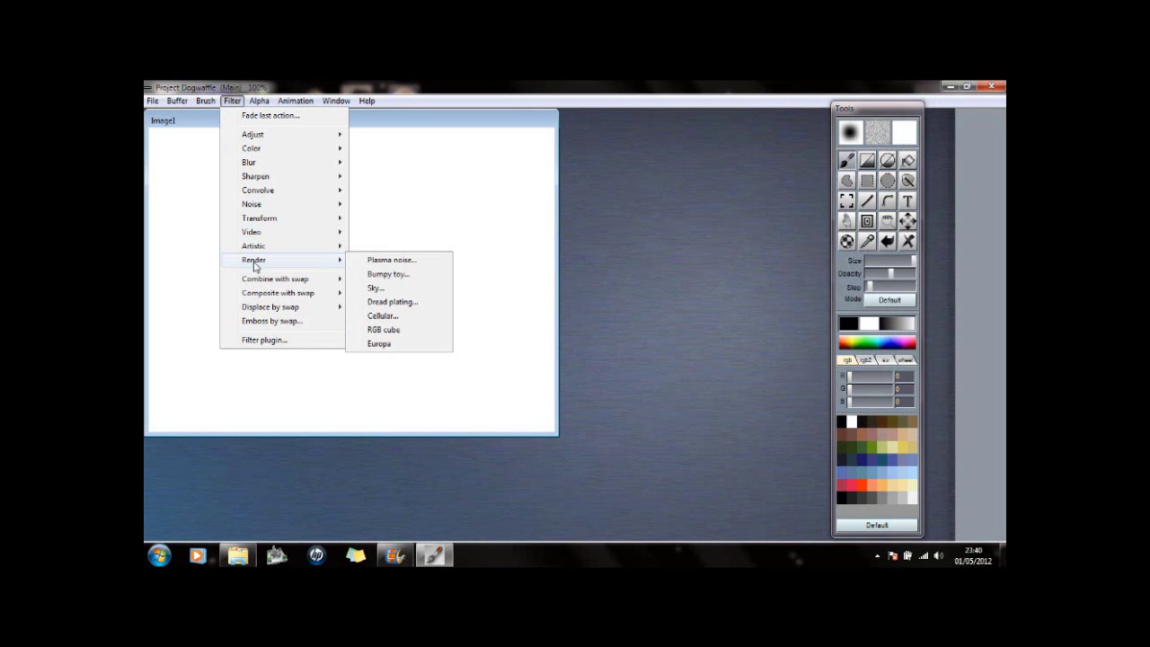
{"action": "left_click", "coordinate": [376, 288]}
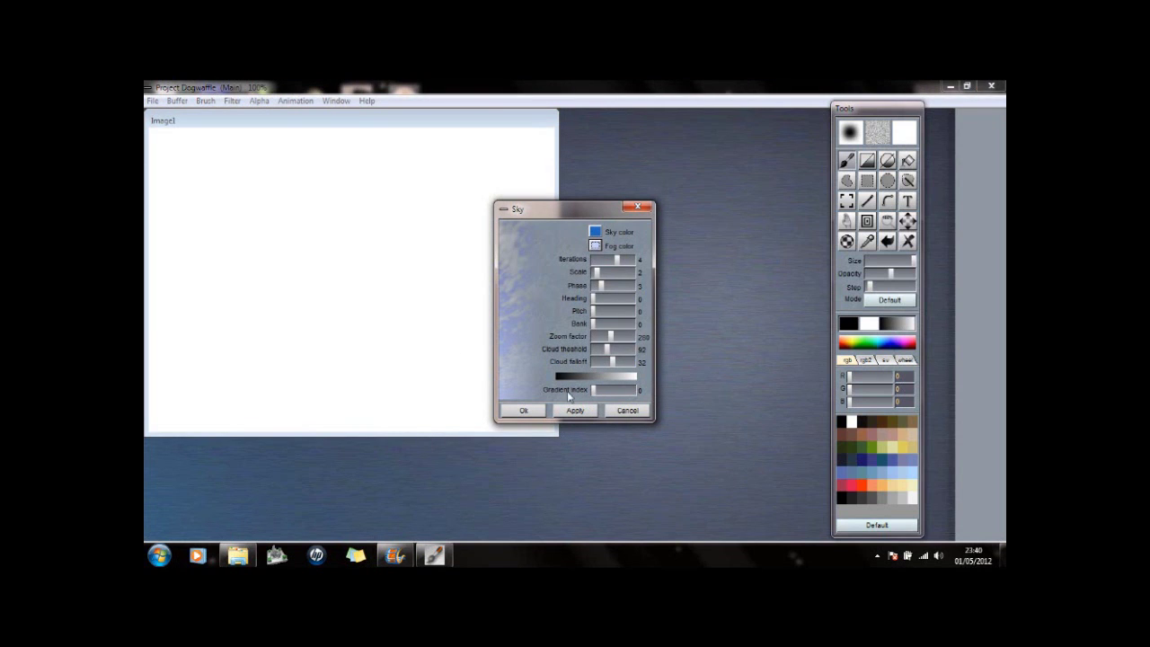
{"action": "left_click_drag", "start_coordinate": [594, 397], "coordinate": [617, 395]}
{"action": "left_click", "coordinate": [576, 411]}
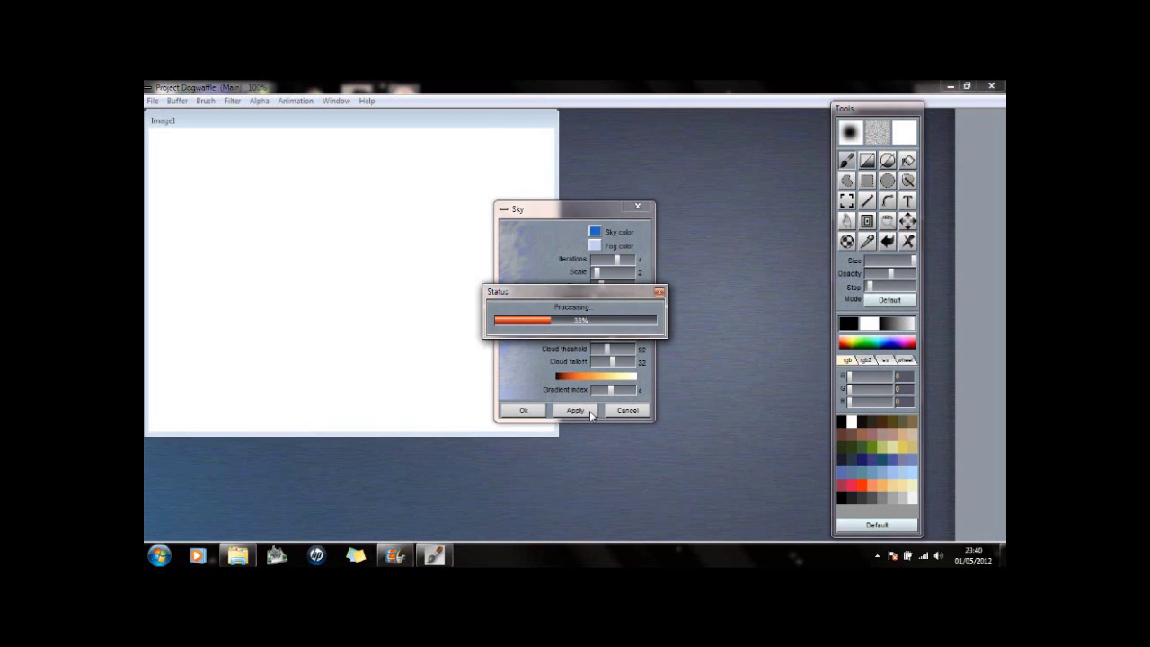
{"action": "left_click", "coordinate": [529, 412]}
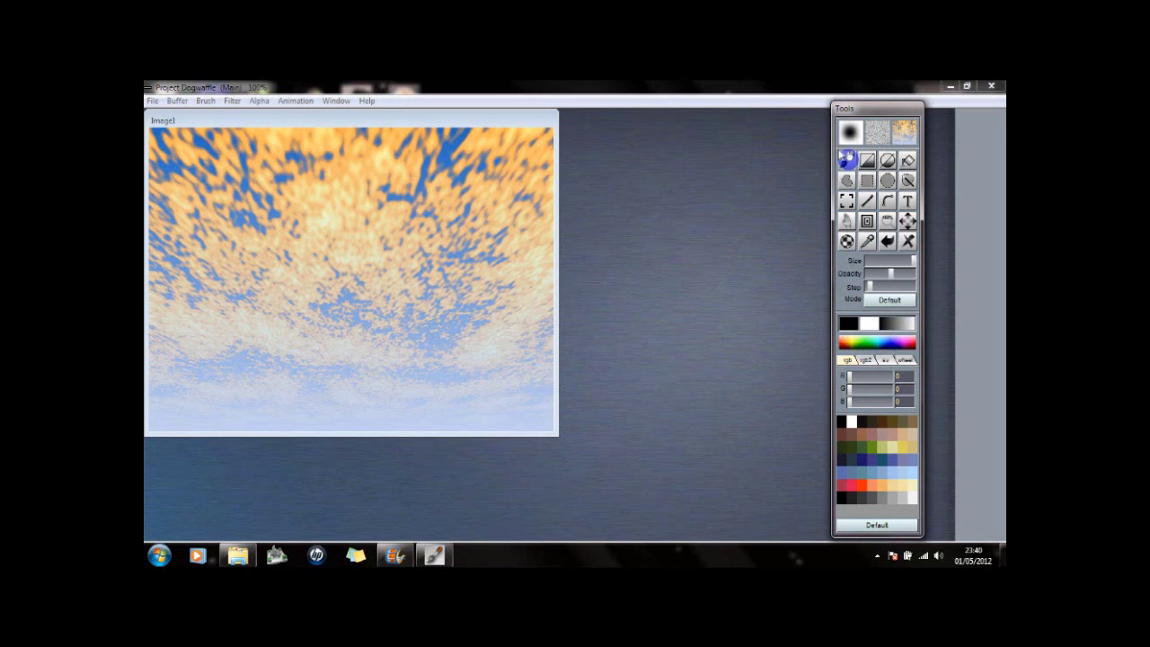
Choose the Grassy organic effects brush and paint dark foliage dabs in the lower right and lower left of the image.
{"action": "right_click", "coordinate": [848, 162]}
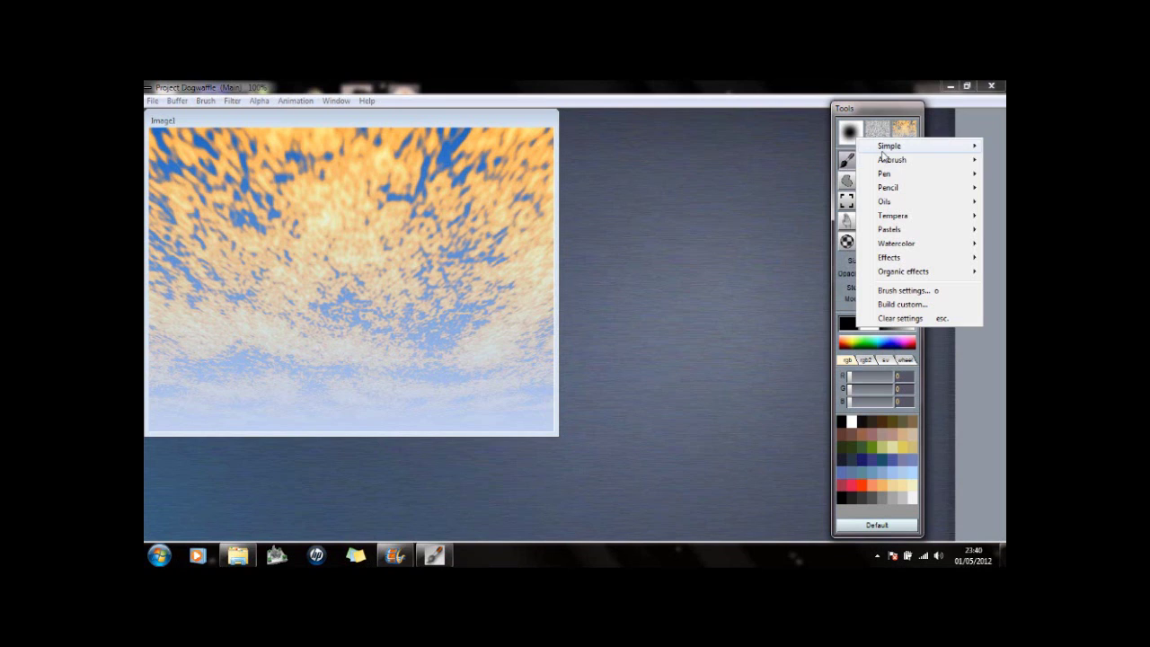
{"action": "mouse_move", "coordinate": [889, 160]}
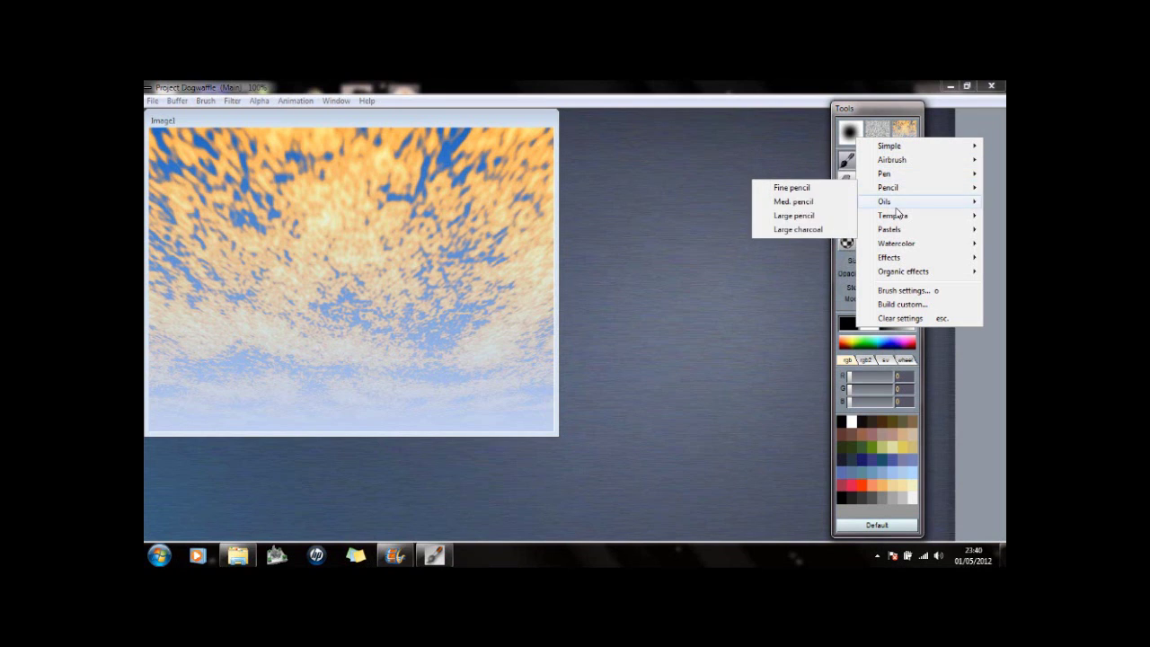
{"action": "mouse_move", "coordinate": [896, 209]}
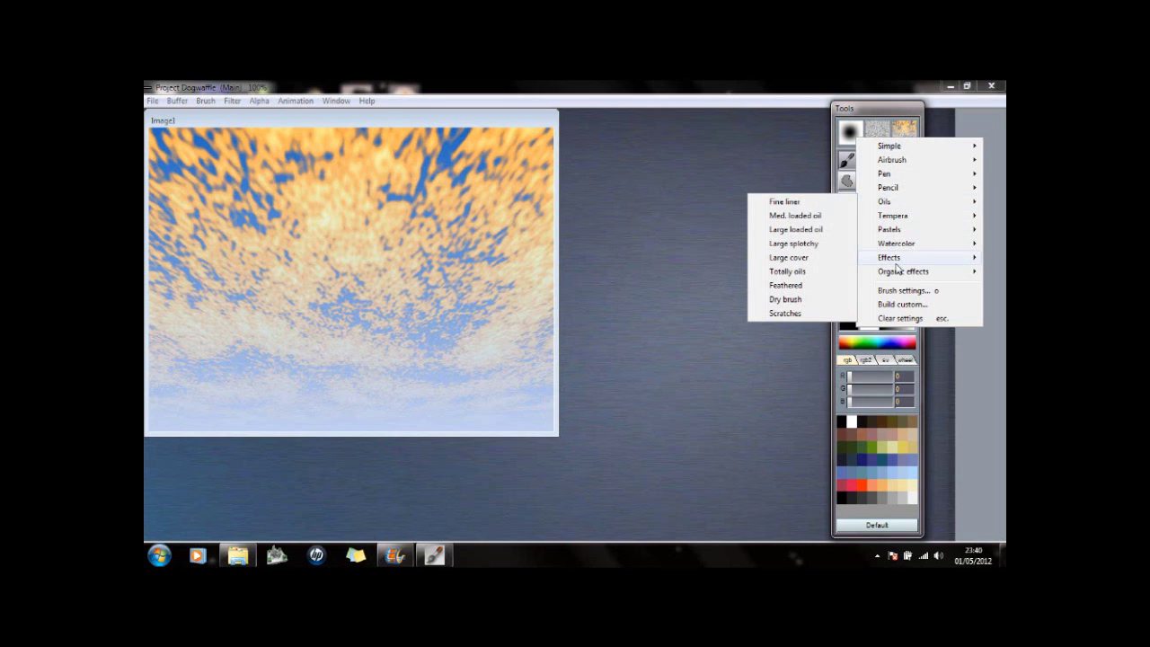
{"action": "mouse_move", "coordinate": [897, 262]}
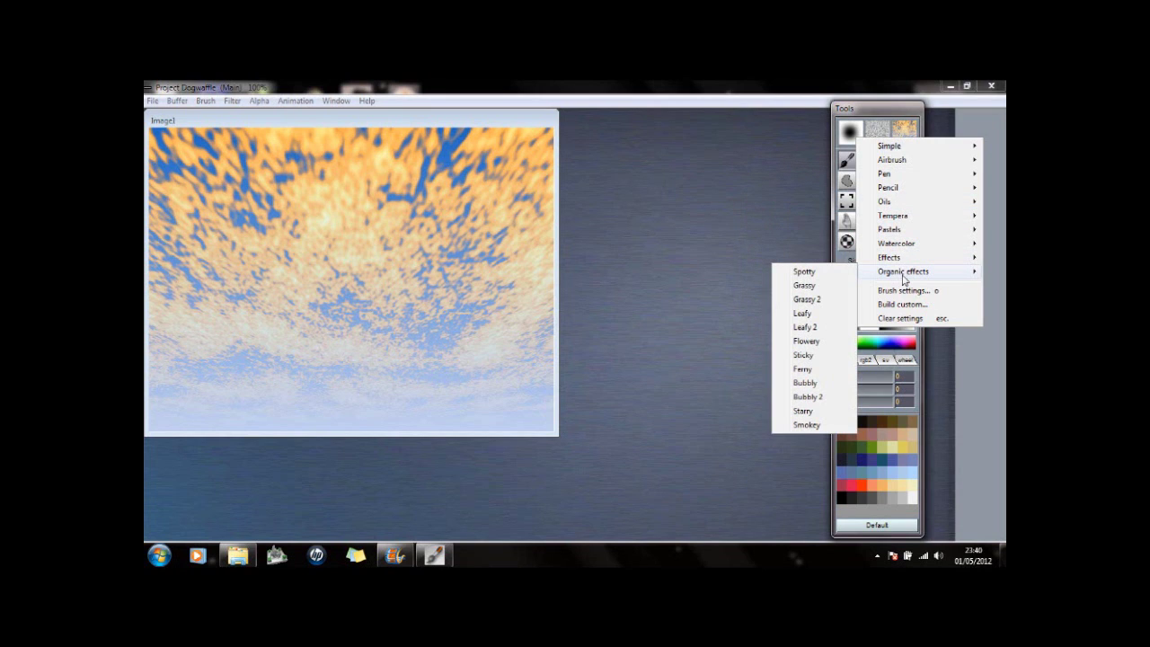
{"action": "left_click", "coordinate": [808, 285]}
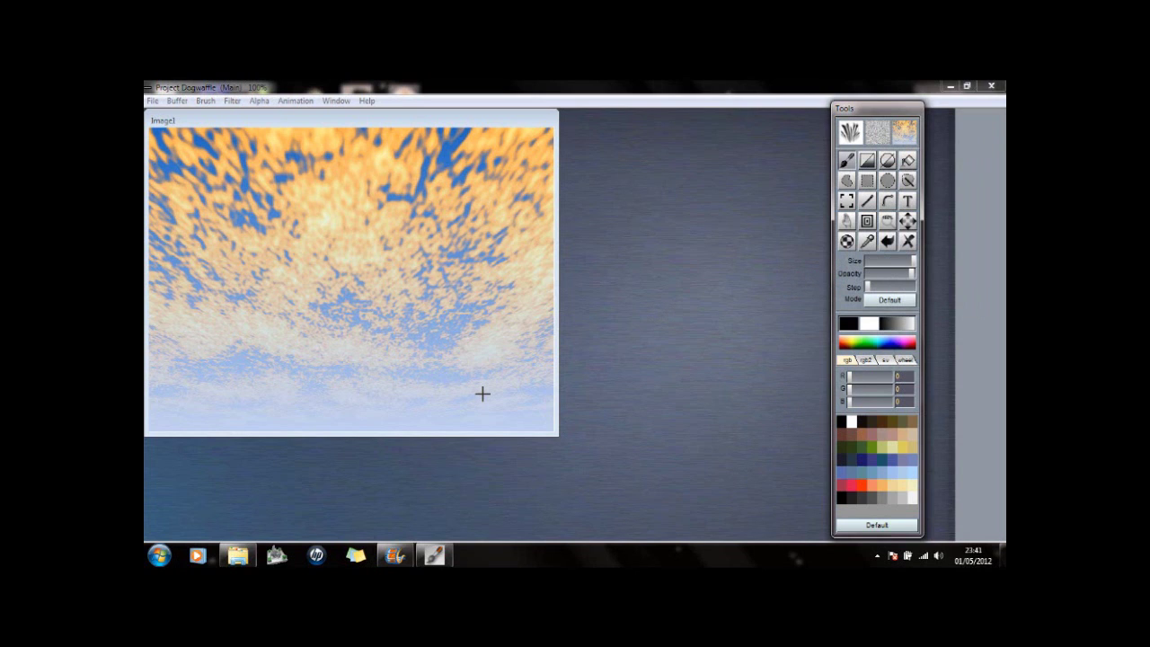
{"action": "mouse_move", "coordinate": [480, 393]}
{"action": "left_mouse_down"}
{"action": "mouse_move", "coordinate": [493, 397]}
{"action": "mouse_move", "coordinate": [462, 416]}
{"action": "mouse_move", "coordinate": [476, 429]}
{"action": "mouse_move", "coordinate": [511, 415]}
{"action": "left_mouse_up"}
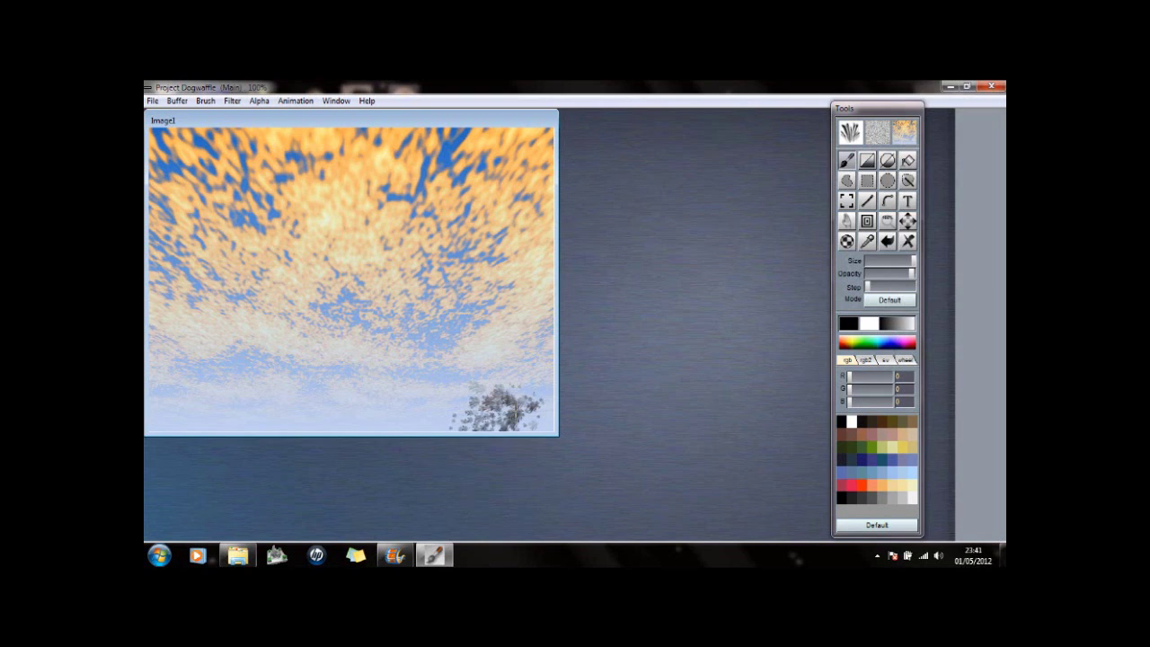
{"action": "mouse_move", "coordinate": [257, 416]}
{"action": "left_mouse_down"}
{"action": "mouse_move", "coordinate": [220, 413]}
{"action": "mouse_move", "coordinate": [216, 396]}
{"action": "mouse_move", "coordinate": [195, 416]}
{"action": "mouse_move", "coordinate": [191, 403]}
{"action": "mouse_move", "coordinate": [151, 395]}
{"action": "mouse_move", "coordinate": [174, 409]}
{"action": "left_mouse_up"}
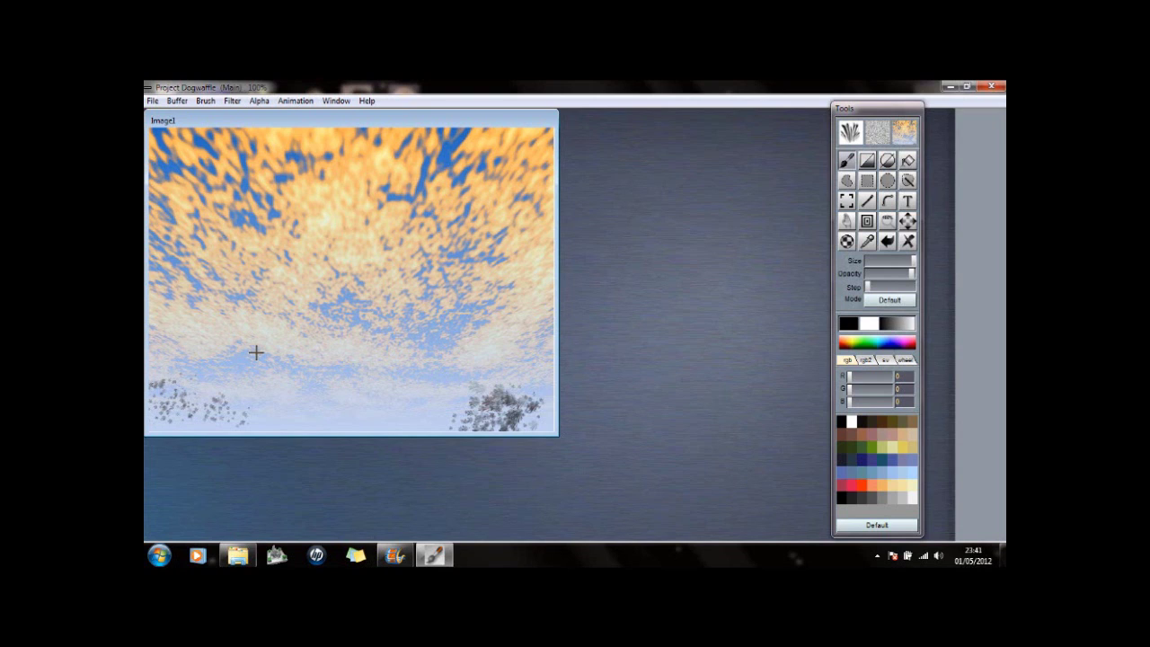
Load the Grass.opt Optipustics preset, replacing the existing gradients with its colors, and enable the particle effect.
{"action": "left_click", "coordinate": [342, 103]}
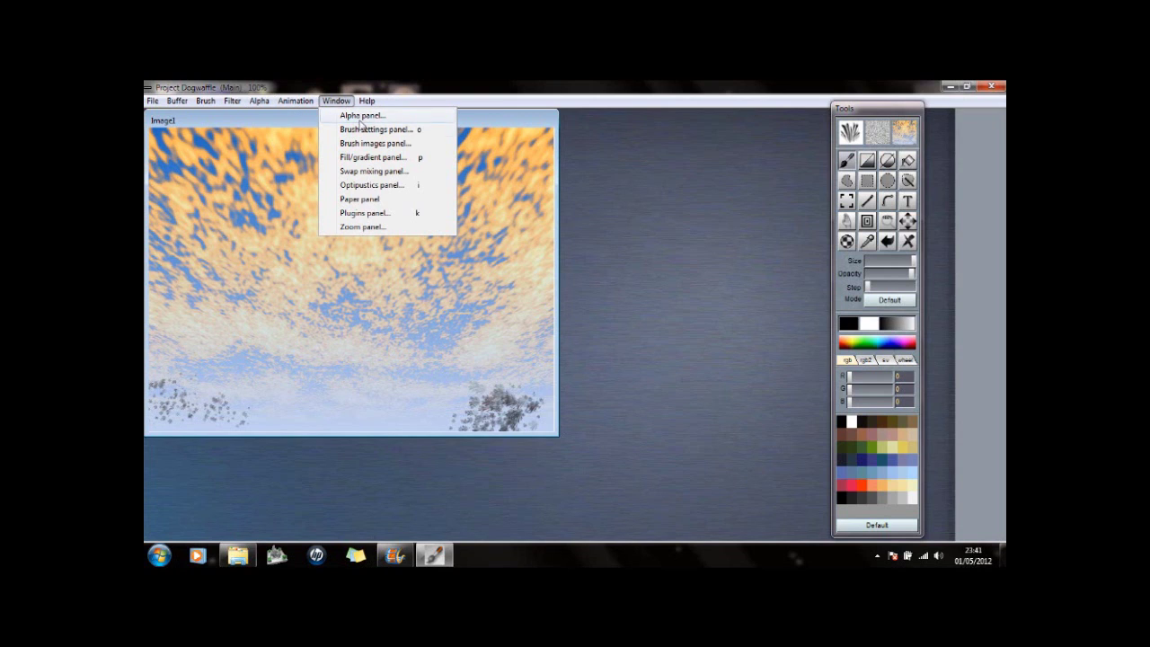
{"action": "left_click", "coordinate": [364, 186]}
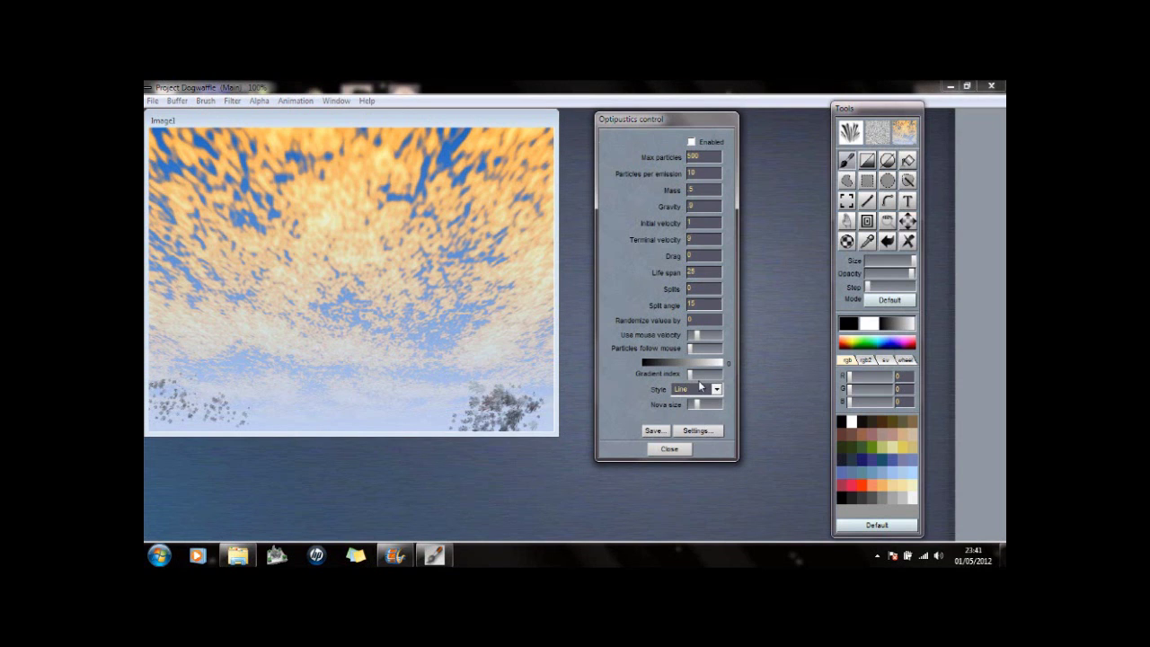
{"action": "left_click", "coordinate": [696, 432]}
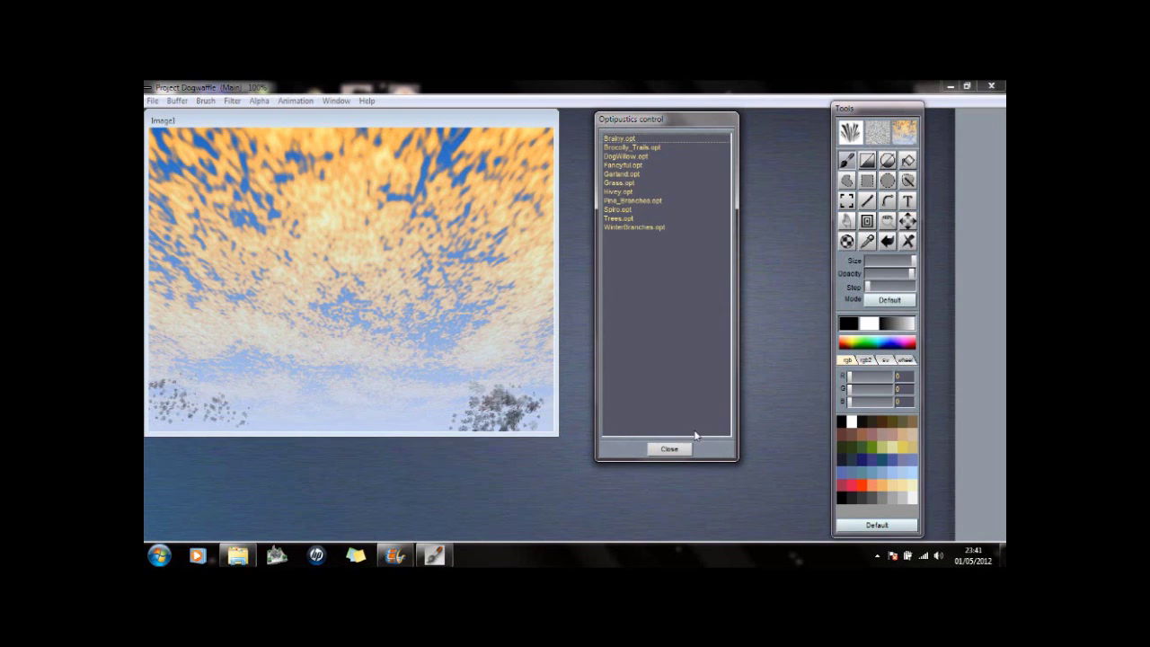
{"action": "double_click", "coordinate": [618, 183]}
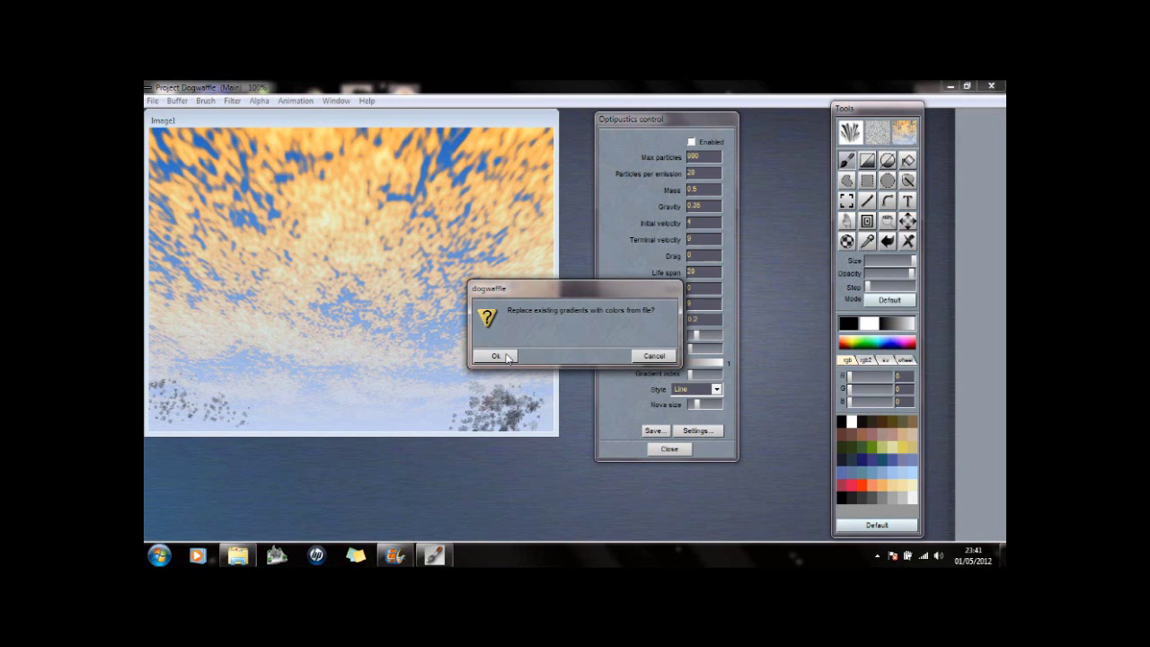
{"action": "left_click", "coordinate": [496, 356]}
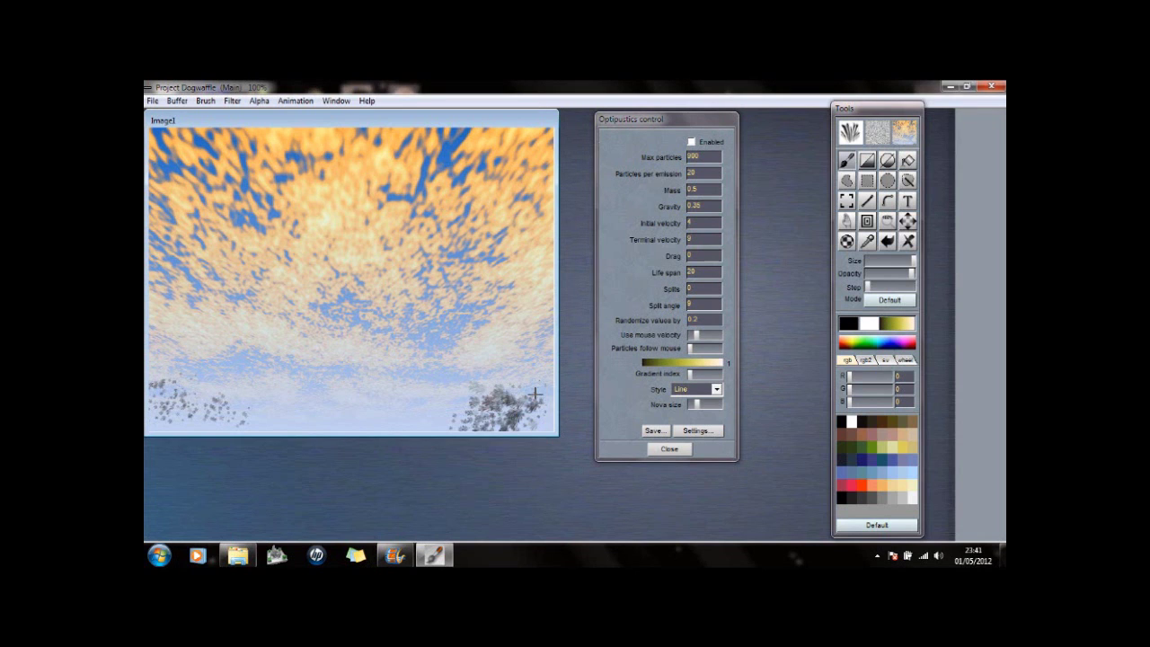
{"action": "left_click_drag", "start_coordinate": [536, 394], "coordinate": [450, 401]}
{"action": "left_click", "coordinate": [691, 142]}
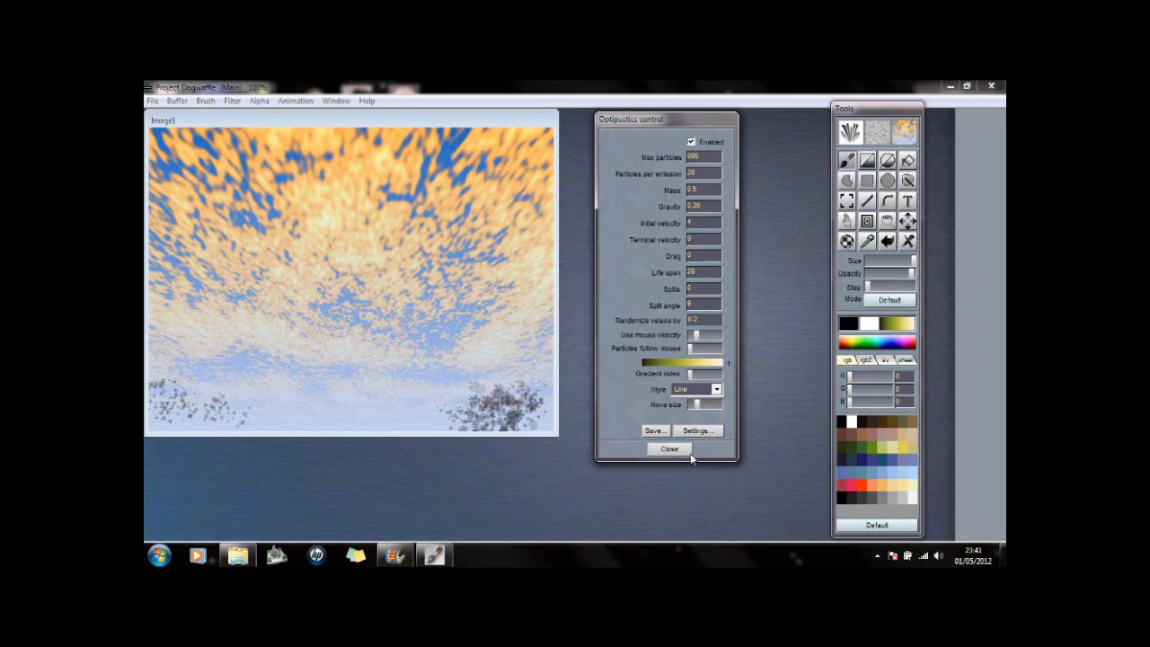
Paint grass clumps along the lower right and lower left of the image, leaving a gap in the middle.
{"action": "left_click", "coordinate": [533, 429]}
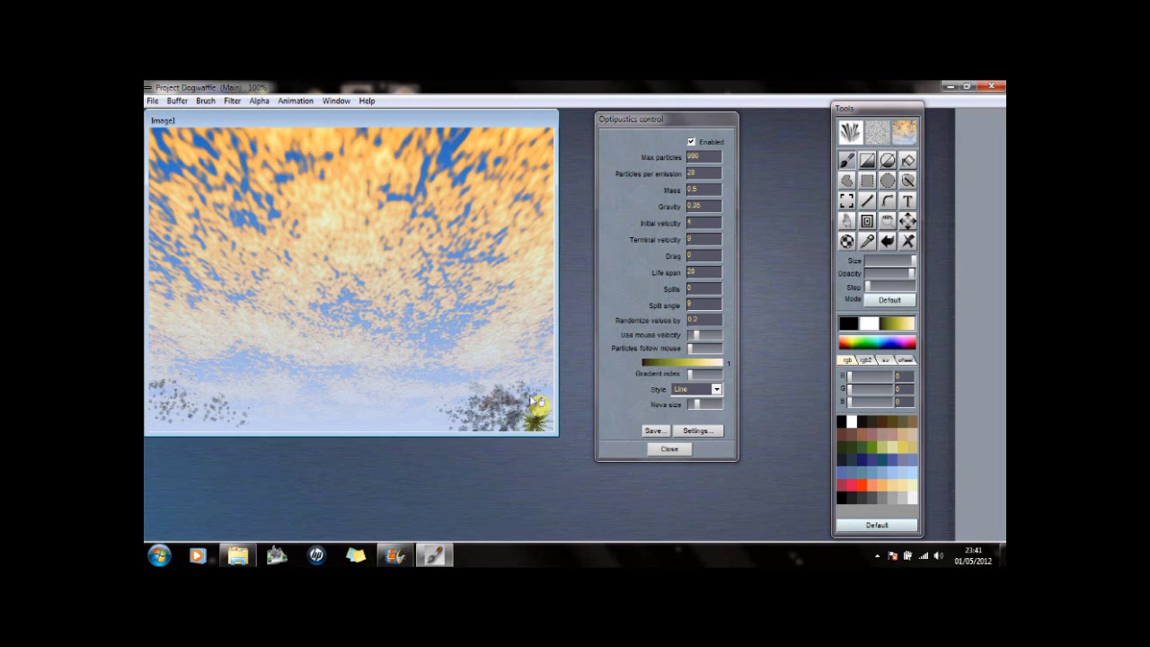
{"action": "mouse_move", "coordinate": [416, 422]}
{"action": "left_mouse_down"}
{"action": "mouse_move", "coordinate": [463, 406]}
{"action": "mouse_move", "coordinate": [453, 424]}
{"action": "mouse_move", "coordinate": [472, 403]}
{"action": "mouse_move", "coordinate": [405, 415]}
{"action": "left_mouse_up"}
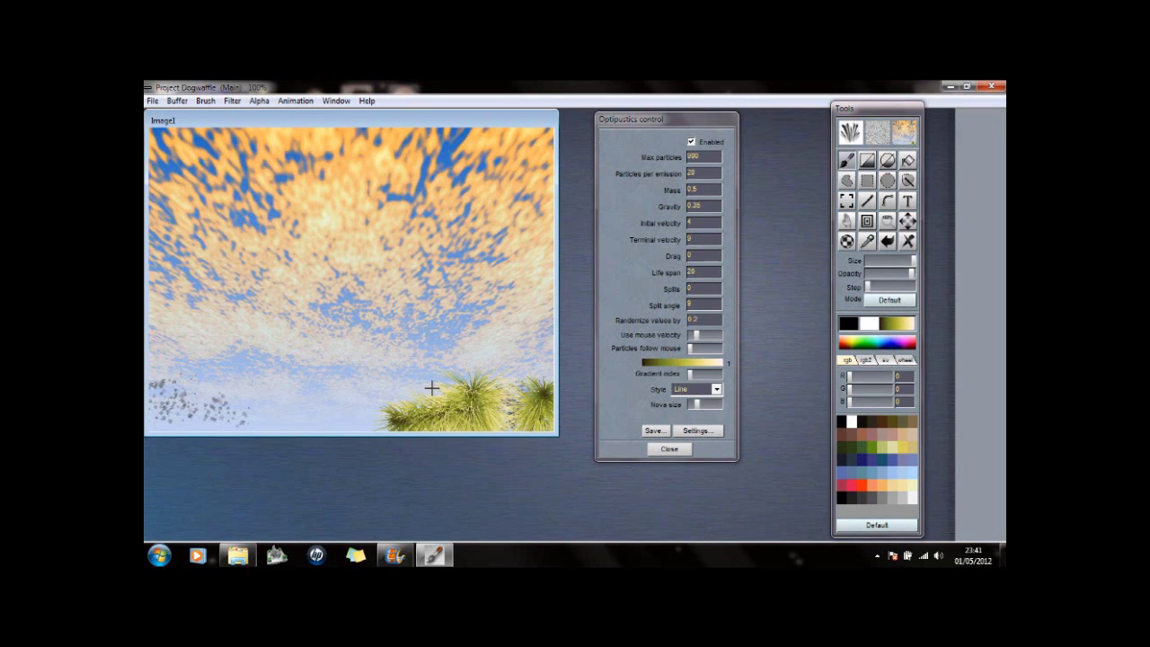
{"action": "mouse_move", "coordinate": [252, 427]}
{"action": "left_mouse_down"}
{"action": "mouse_move", "coordinate": [221, 420]}
{"action": "mouse_move", "coordinate": [169, 402]}
{"action": "mouse_move", "coordinate": [173, 357]}
{"action": "mouse_move", "coordinate": [181, 379]}
{"action": "mouse_move", "coordinate": [228, 409]}
{"action": "mouse_move", "coordinate": [283, 412]}
{"action": "left_mouse_up"}
{"action": "mouse_move", "coordinate": [456, 409]}
{"action": "left_mouse_down"}
{"action": "mouse_move", "coordinate": [503, 415]}
{"action": "mouse_move", "coordinate": [546, 376]}
{"action": "left_mouse_up"}
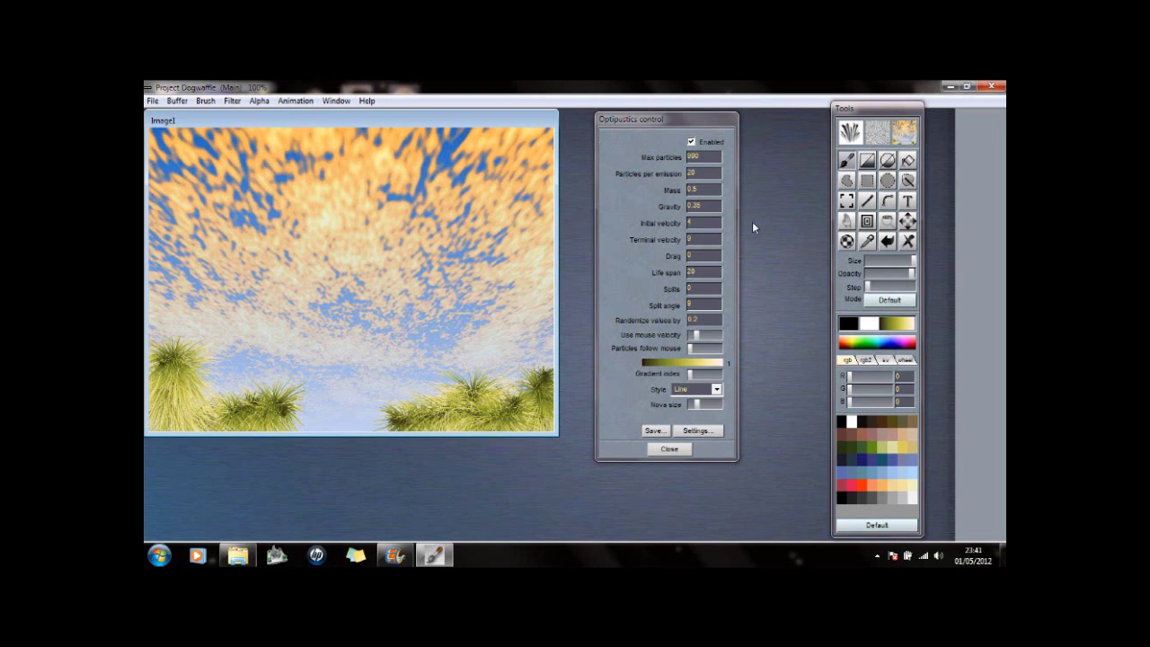
Load the Pine_Branches.opt preset with its gradient colors and paint pine branches up the image's right edge.
{"action": "left_click", "coordinate": [695, 431]}
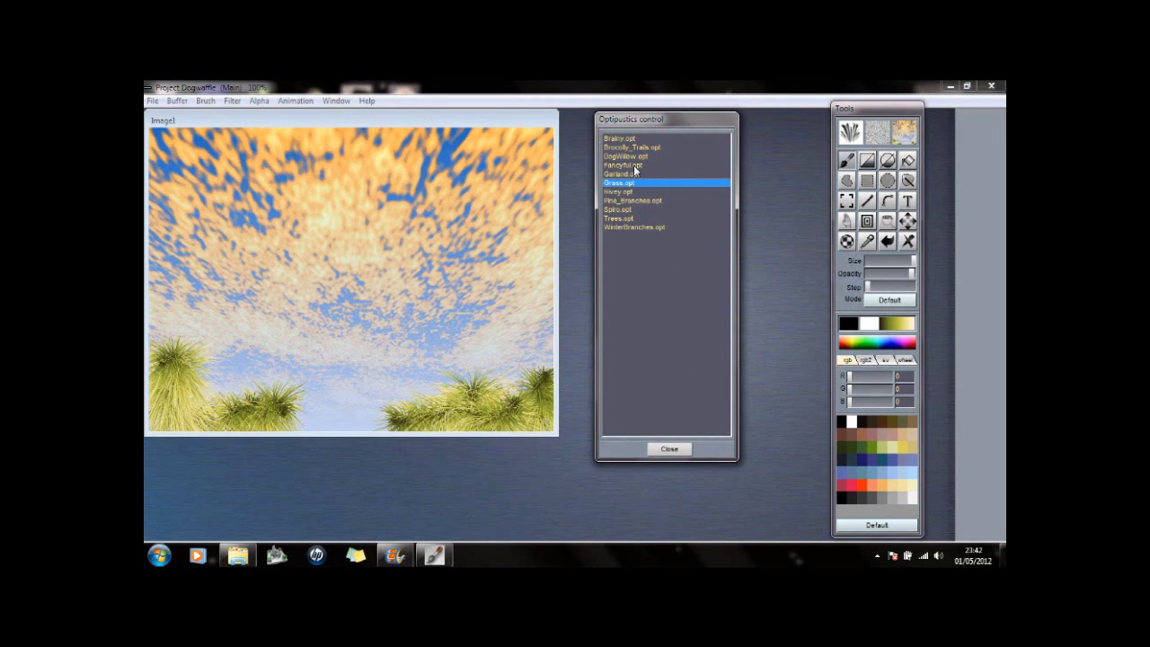
{"action": "left_click", "coordinate": [632, 202]}
{"action": "left_click", "coordinate": [634, 204]}
{"action": "left_click", "coordinate": [505, 355]}
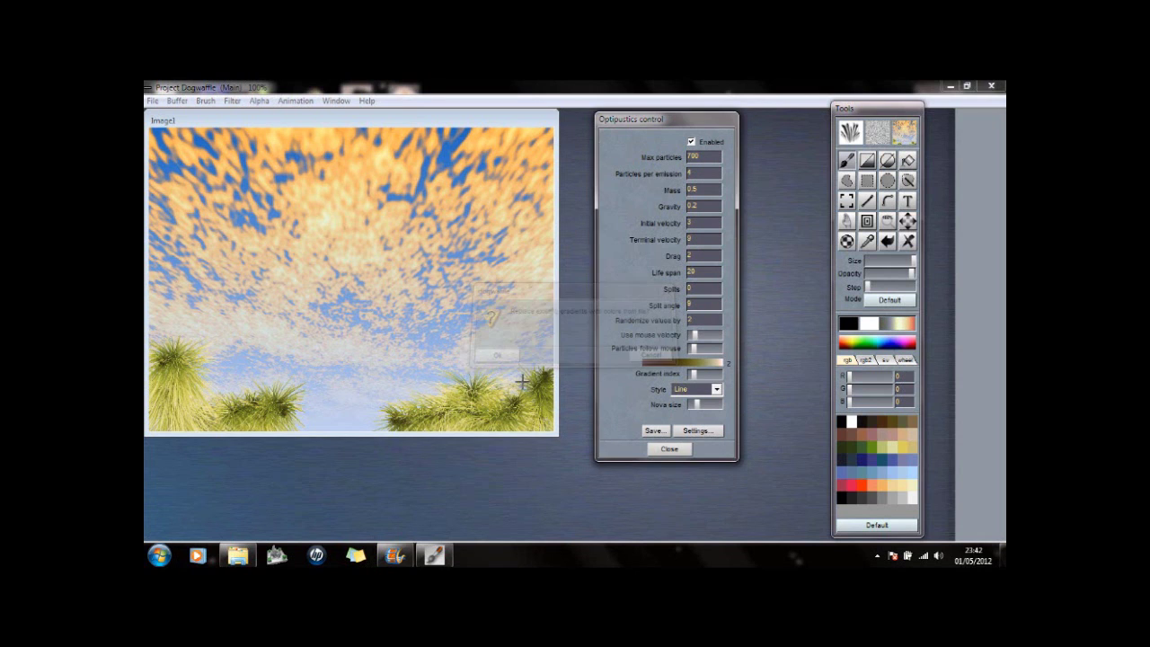
{"action": "mouse_move", "coordinate": [523, 406]}
{"action": "left_mouse_down"}
{"action": "mouse_move", "coordinate": [534, 348]}
{"action": "mouse_move", "coordinate": [536, 380]}
{"action": "mouse_move", "coordinate": [527, 352]}
{"action": "left_mouse_up"}
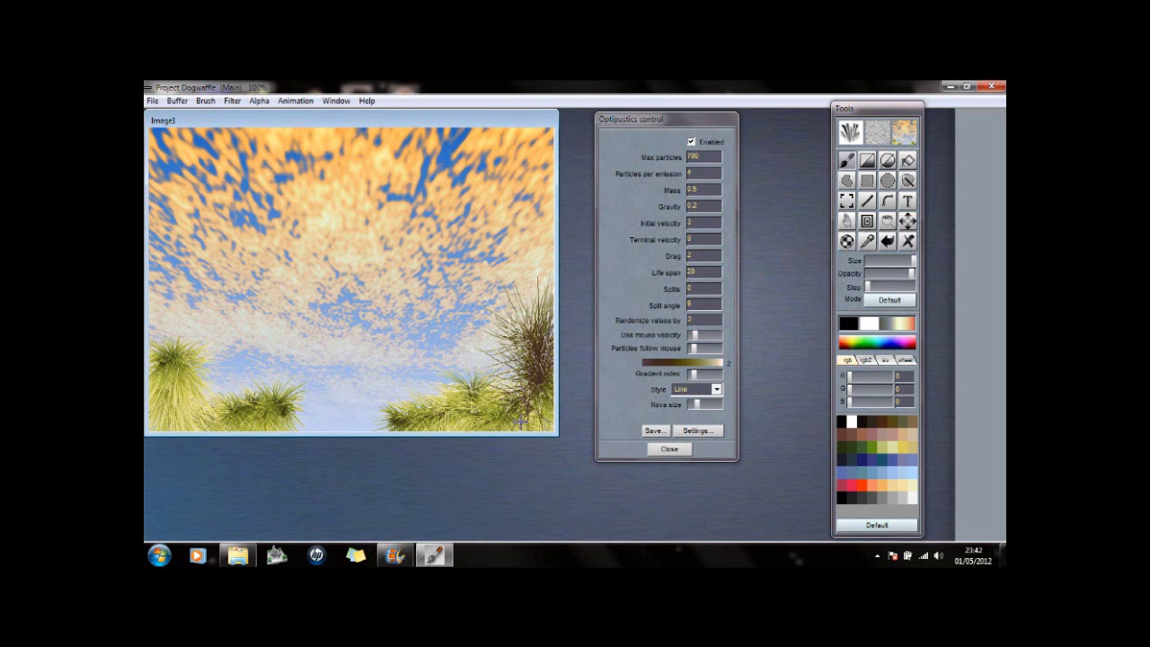
{"action": "mouse_move", "coordinate": [518, 428]}
{"action": "left_mouse_down"}
{"action": "mouse_move", "coordinate": [542, 386]}
{"action": "mouse_move", "coordinate": [535, 309]}
{"action": "mouse_move", "coordinate": [446, 252]}
{"action": "mouse_move", "coordinate": [437, 193]}
{"action": "mouse_move", "coordinate": [466, 258]}
{"action": "mouse_move", "coordinate": [503, 282]}
{"action": "mouse_move", "coordinate": [492, 278]}
{"action": "mouse_move", "coordinate": [552, 167]}
{"action": "mouse_move", "coordinate": [519, 194]}
{"action": "mouse_move", "coordinate": [499, 172]}
{"action": "mouse_move", "coordinate": [539, 135]}
{"action": "left_mouse_up"}
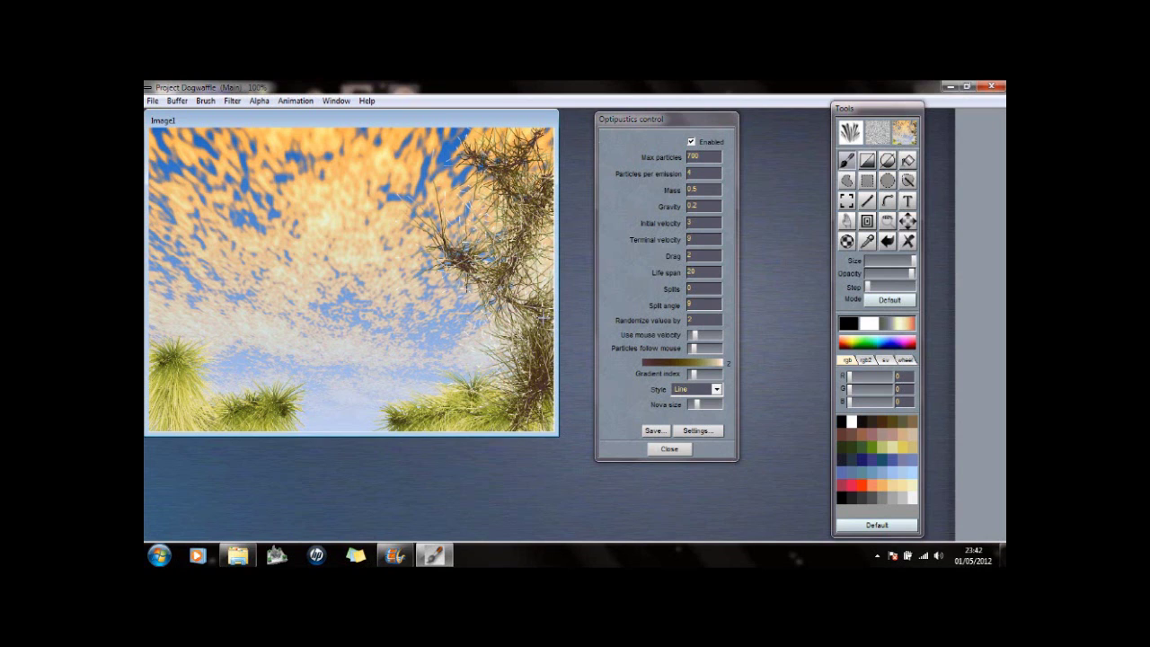
{"action": "mouse_move", "coordinate": [544, 319]}
{"action": "left_mouse_down"}
{"action": "mouse_move", "coordinate": [542, 301]}
{"action": "mouse_move", "coordinate": [556, 347]}
{"action": "left_mouse_up"}
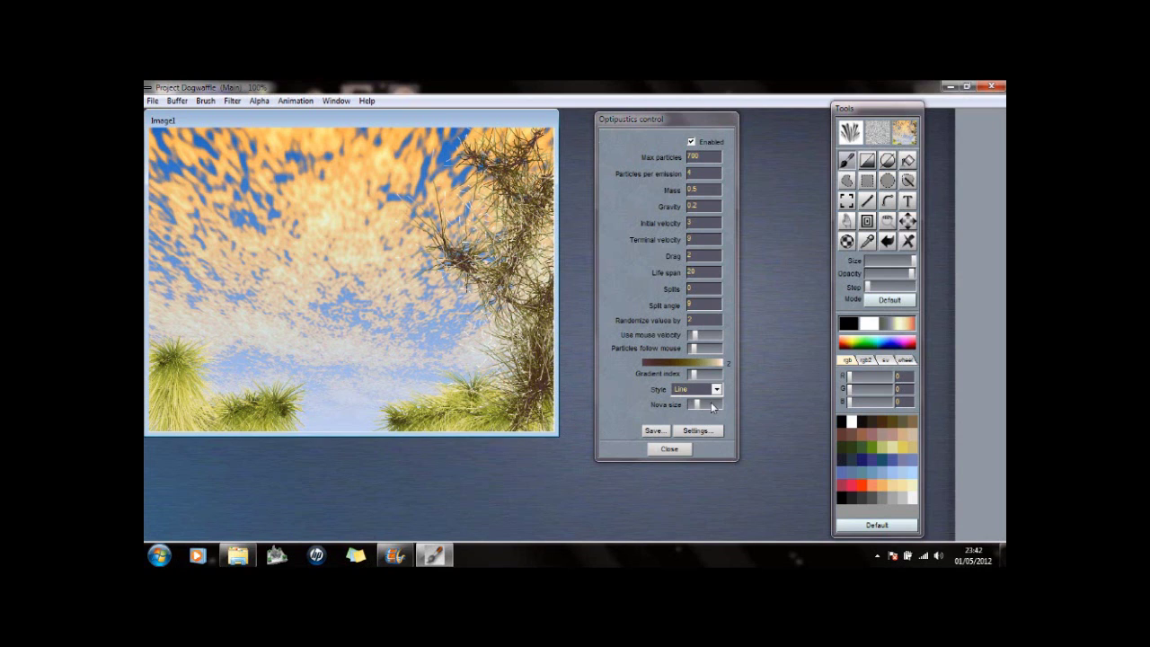
Load the Trees.opt preset with its gradient colors, paint a tall conifer along the image's left edge, and close the Optipustics controls.
{"action": "left_click", "coordinate": [710, 431]}
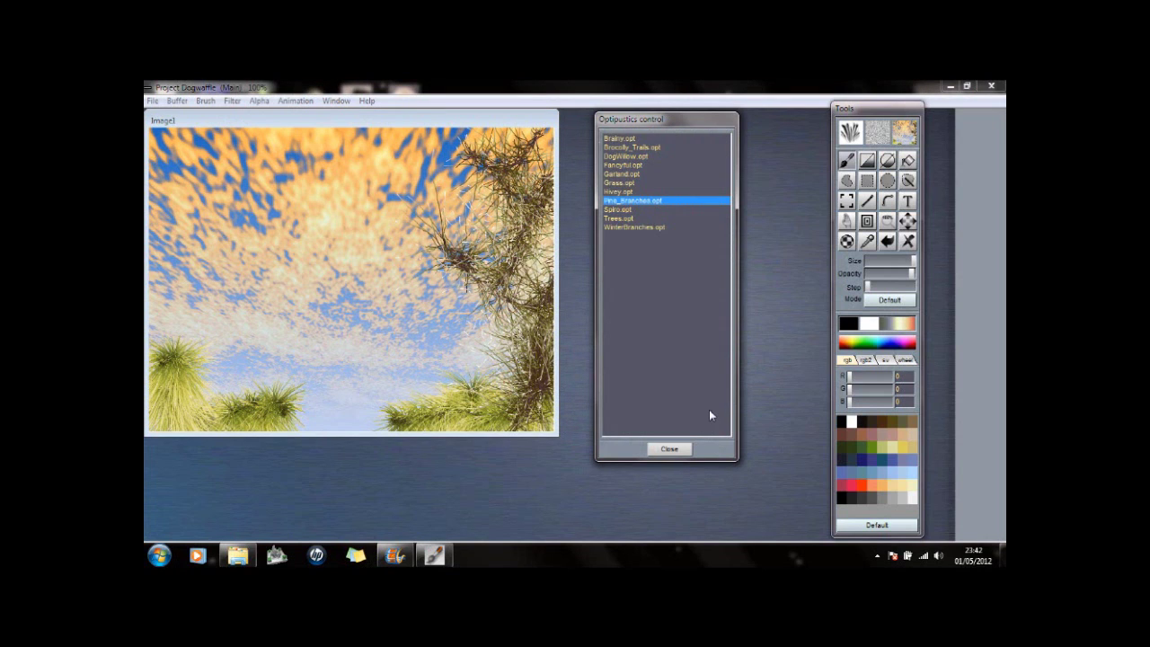
{"action": "double_click", "coordinate": [630, 219]}
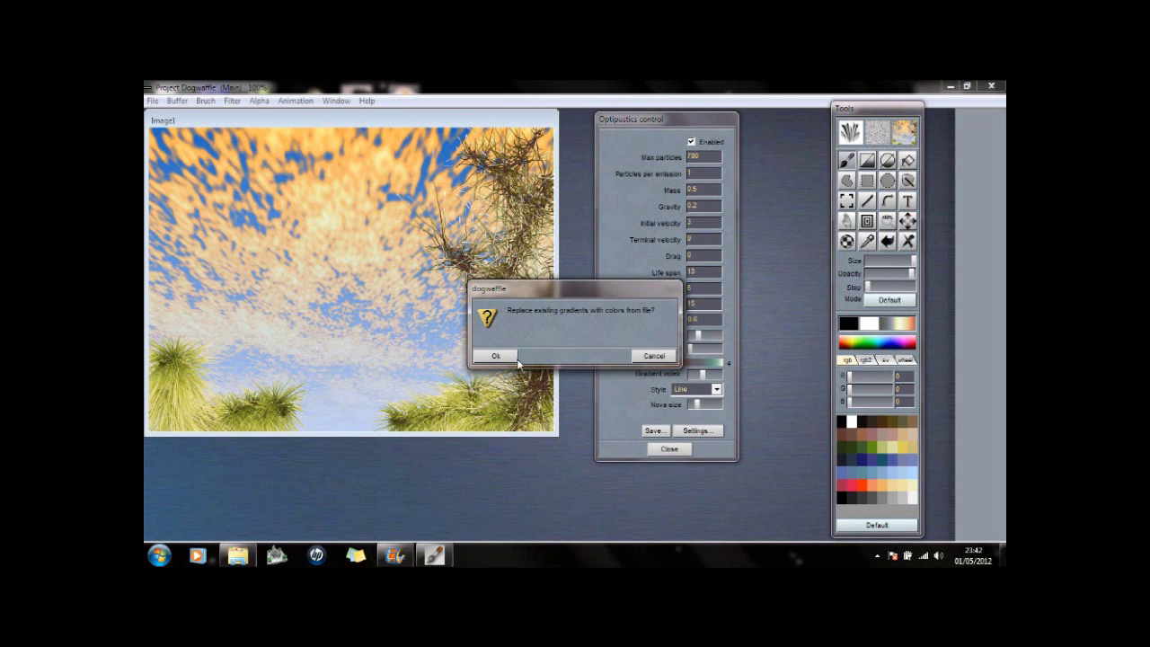
{"action": "left_click", "coordinate": [517, 361]}
{"action": "left_click", "coordinate": [155, 366]}
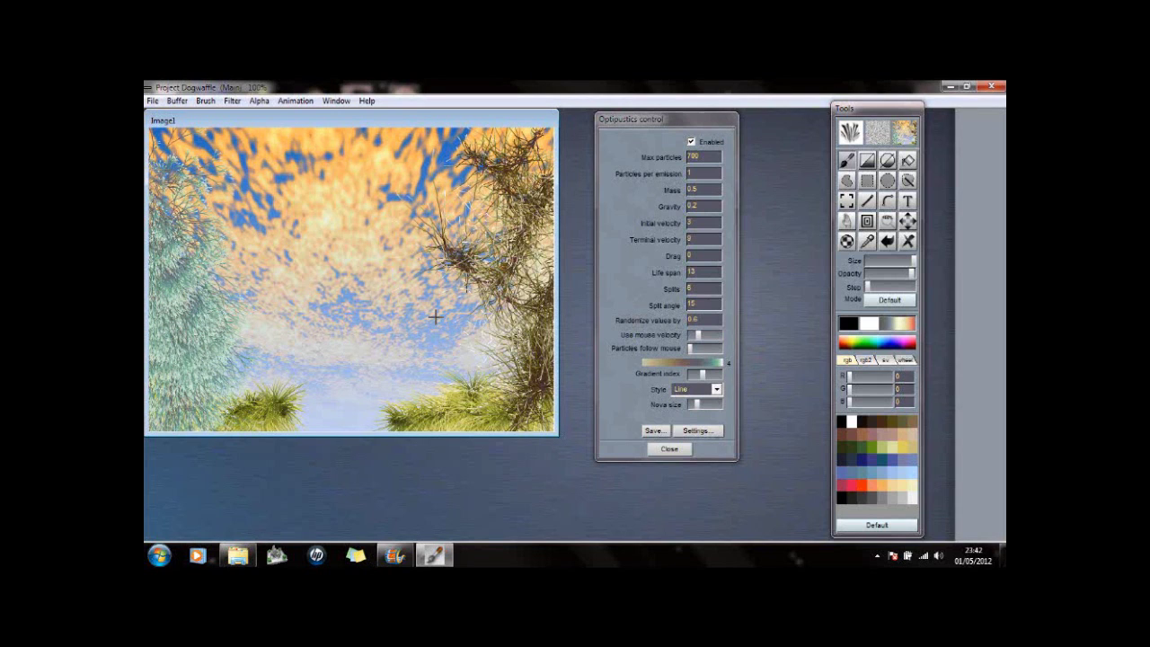
{"action": "left_click", "coordinate": [670, 449]}
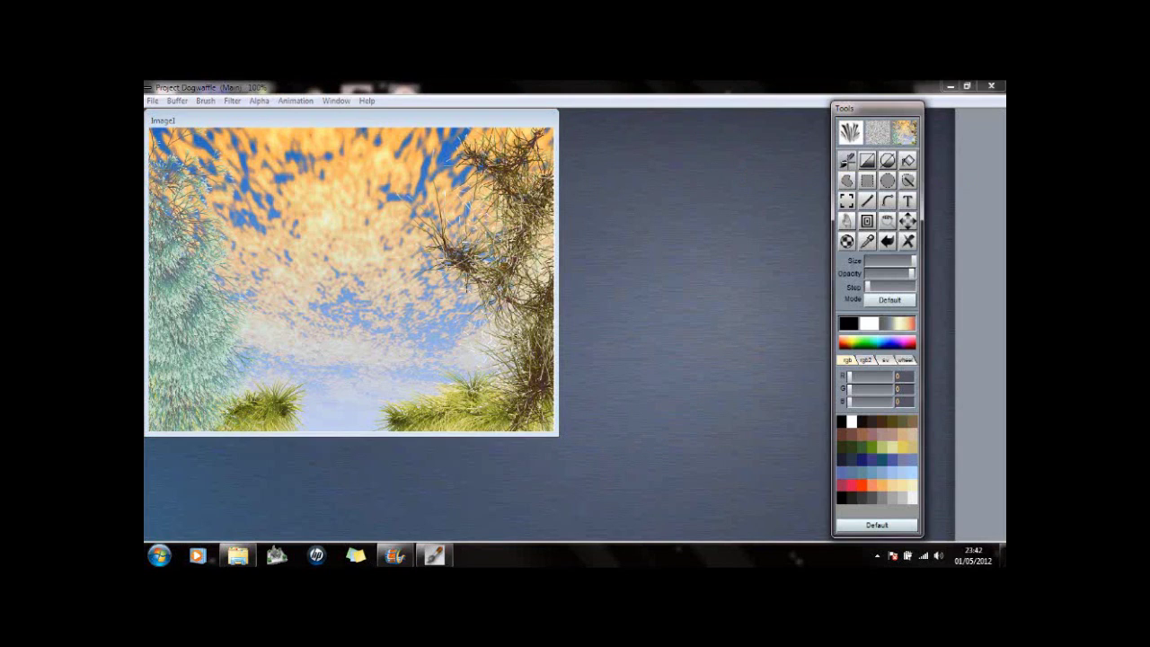
Choose the Smokey organic effects brush in blue (R 0, G 175, B 206) and paint smoky patches between the grass clumps.
{"action": "right_click", "coordinate": [848, 164]}
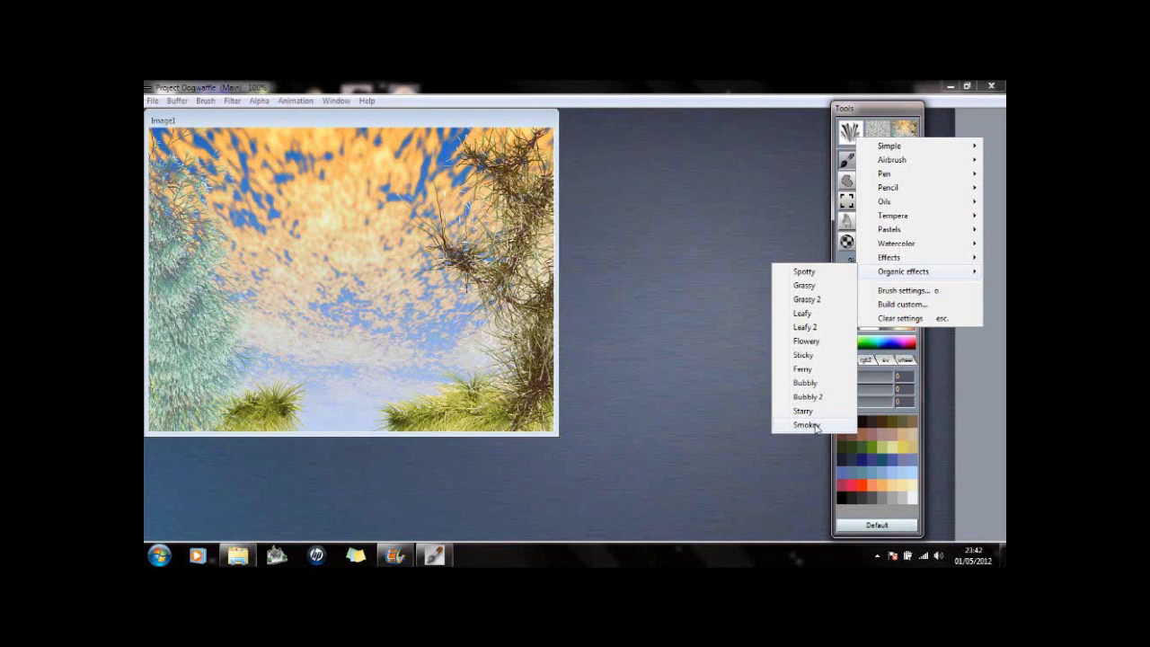
{"action": "left_click", "coordinate": [807, 425]}
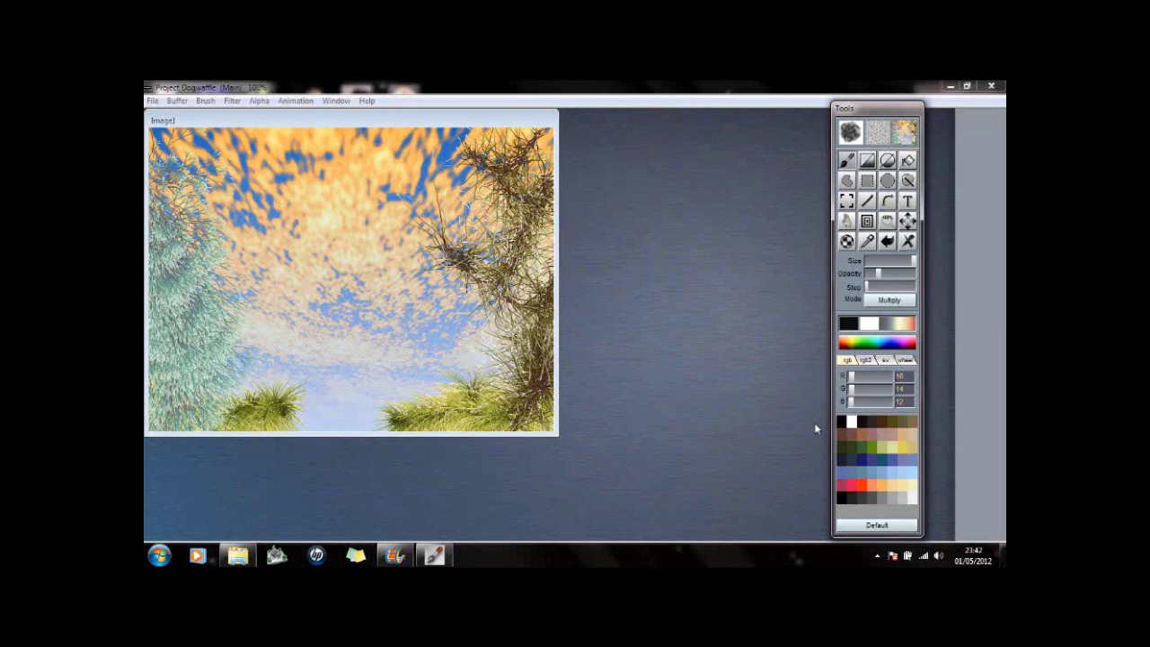
{"action": "left_click", "coordinate": [880, 342]}
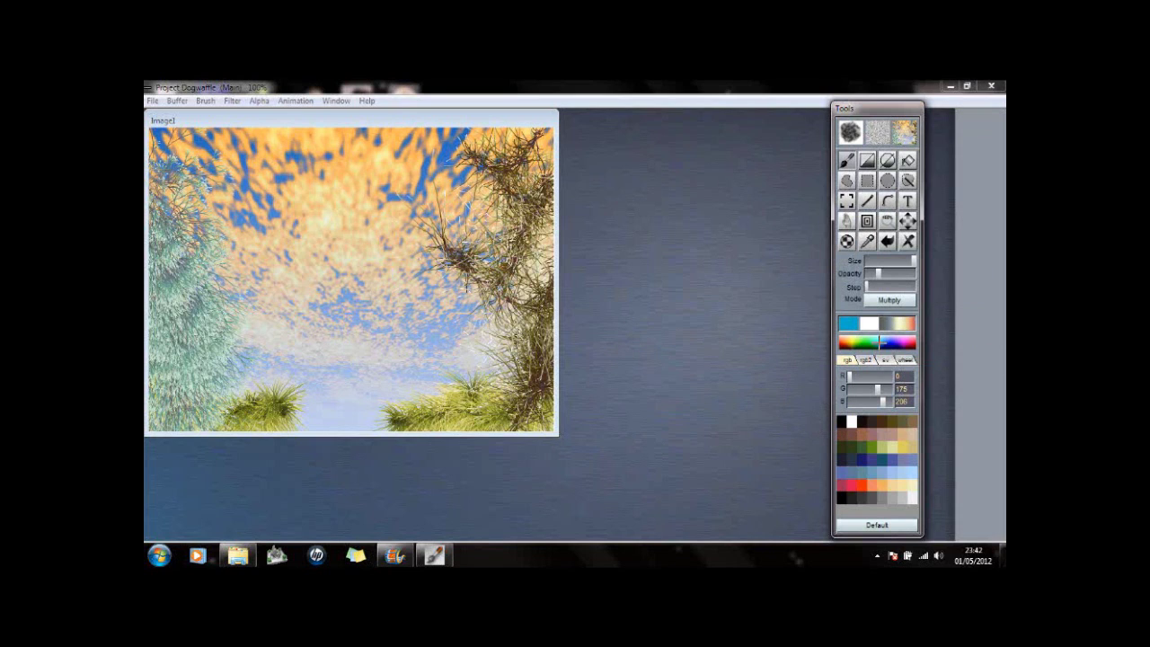
{"action": "mouse_move", "coordinate": [324, 414]}
{"action": "left_mouse_down"}
{"action": "mouse_move", "coordinate": [370, 420]}
{"action": "mouse_move", "coordinate": [306, 413]}
{"action": "mouse_move", "coordinate": [359, 422]}
{"action": "mouse_move", "coordinate": [297, 408]}
{"action": "mouse_move", "coordinate": [281, 376]}
{"action": "mouse_move", "coordinate": [258, 380]}
{"action": "mouse_move", "coordinate": [296, 393]}
{"action": "left_mouse_up"}
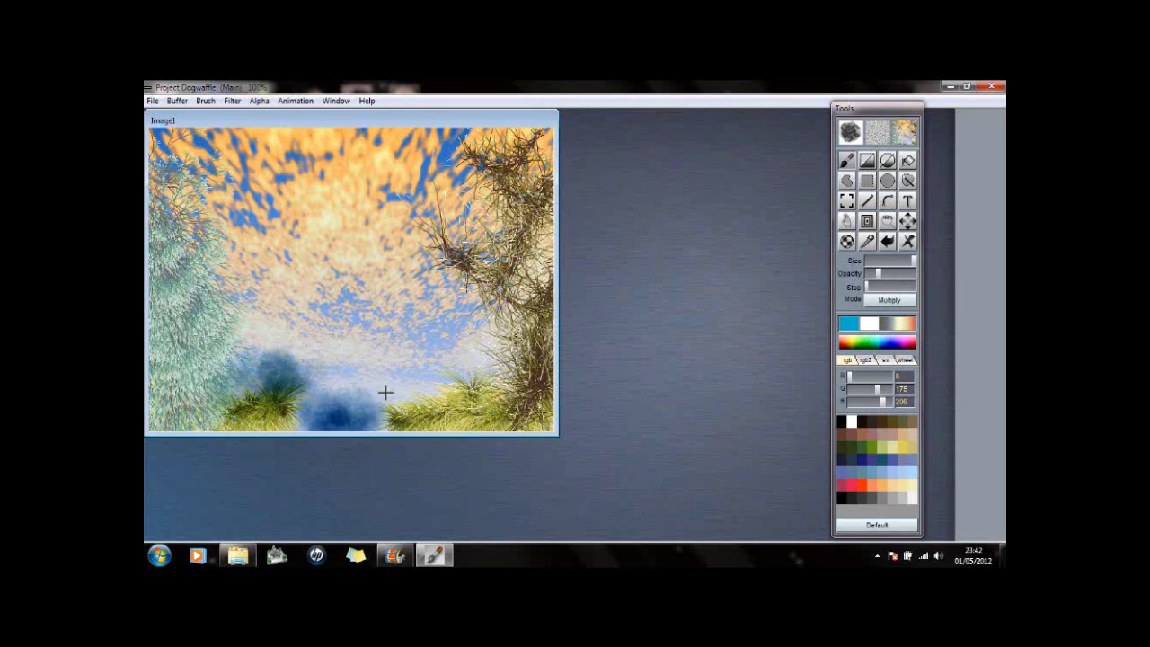
{"action": "mouse_move", "coordinate": [389, 389]}
{"action": "left_mouse_down"}
{"action": "mouse_move", "coordinate": [431, 388]}
{"action": "mouse_move", "coordinate": [296, 380]}
{"action": "left_mouse_up"}
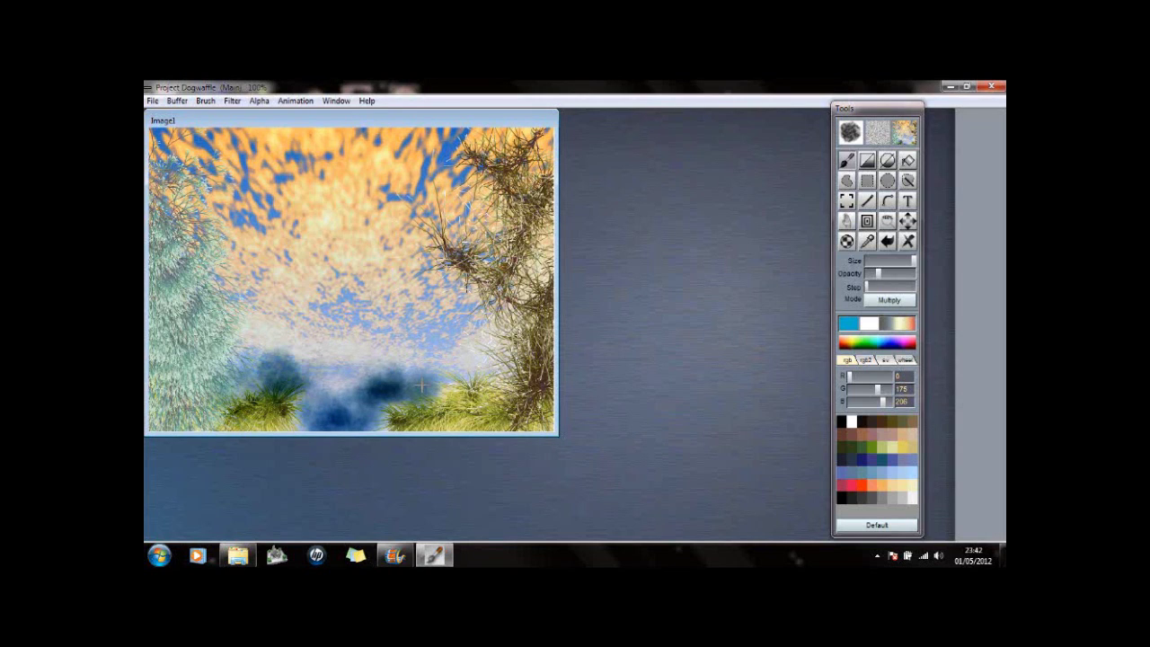
Darken the gap between the grass clumps with more smoky strokes and extend the dark band sideways above both clumps.
{"action": "mouse_move", "coordinate": [396, 410]}
{"action": "left_mouse_down"}
{"action": "mouse_move", "coordinate": [347, 430]}
{"action": "mouse_move", "coordinate": [338, 409]}
{"action": "mouse_move", "coordinate": [320, 404]}
{"action": "mouse_move", "coordinate": [357, 398]}
{"action": "mouse_move", "coordinate": [319, 394]}
{"action": "mouse_move", "coordinate": [312, 432]}
{"action": "mouse_move", "coordinate": [296, 405]}
{"action": "mouse_move", "coordinate": [314, 421]}
{"action": "mouse_move", "coordinate": [328, 395]}
{"action": "mouse_move", "coordinate": [403, 400]}
{"action": "left_mouse_up"}
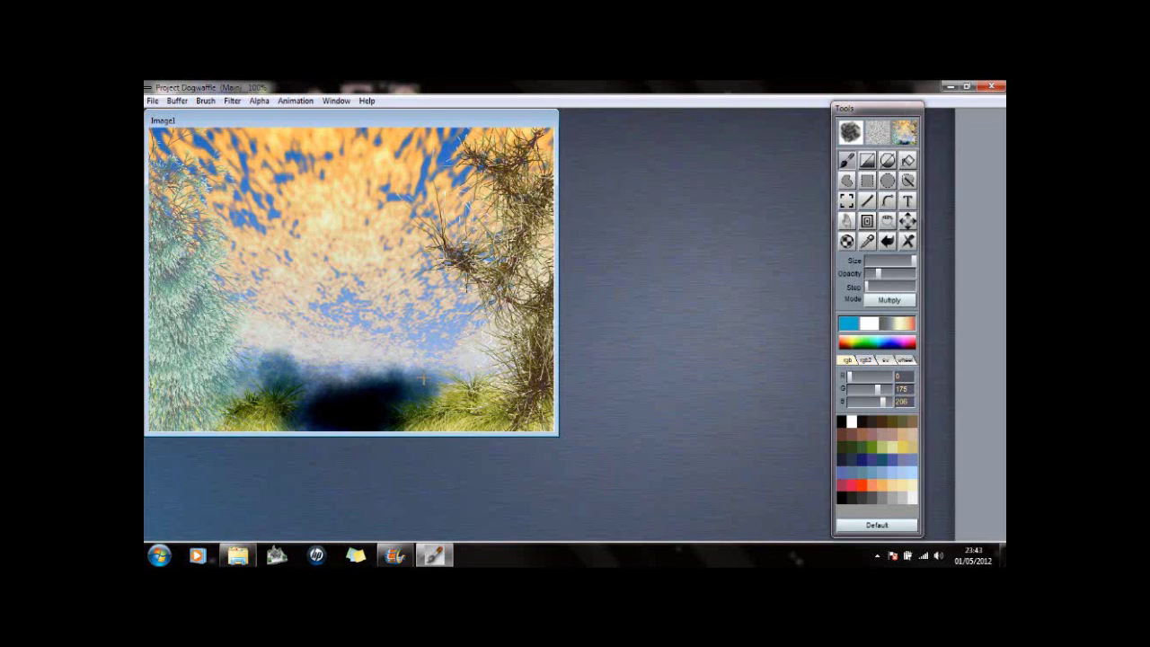
{"action": "left_click_drag", "start_coordinate": [300, 373], "coordinate": [524, 384]}
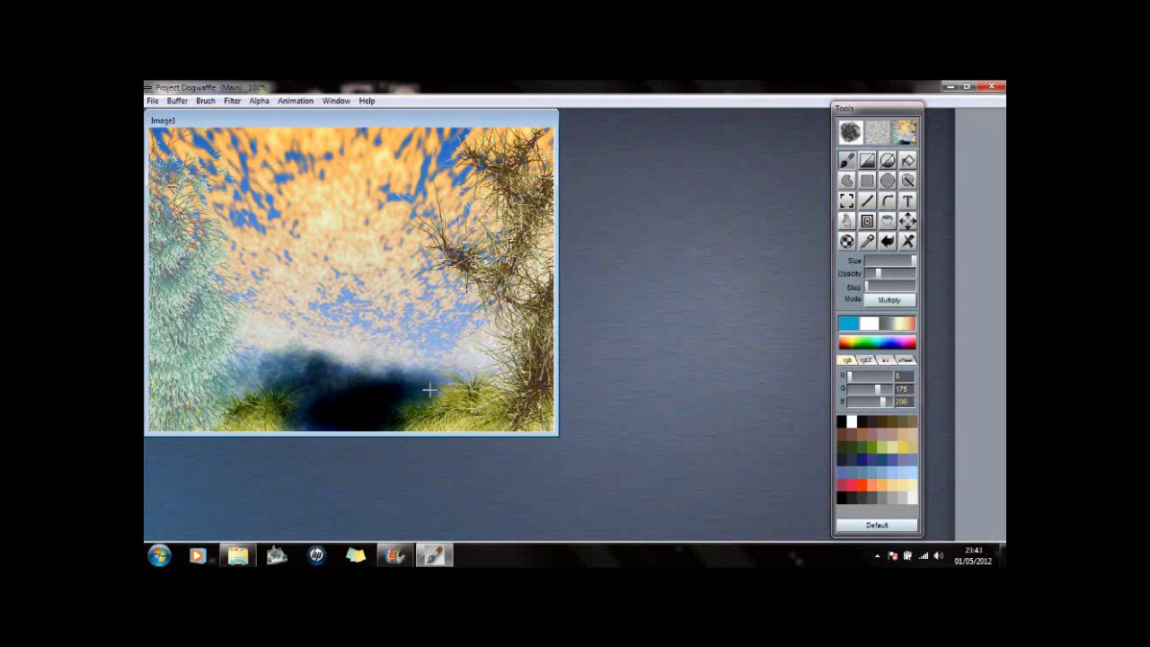
{"action": "left_click_drag", "start_coordinate": [429, 390], "coordinate": [509, 387]}
{"action": "left_click_drag", "start_coordinate": [319, 378], "coordinate": [227, 399]}
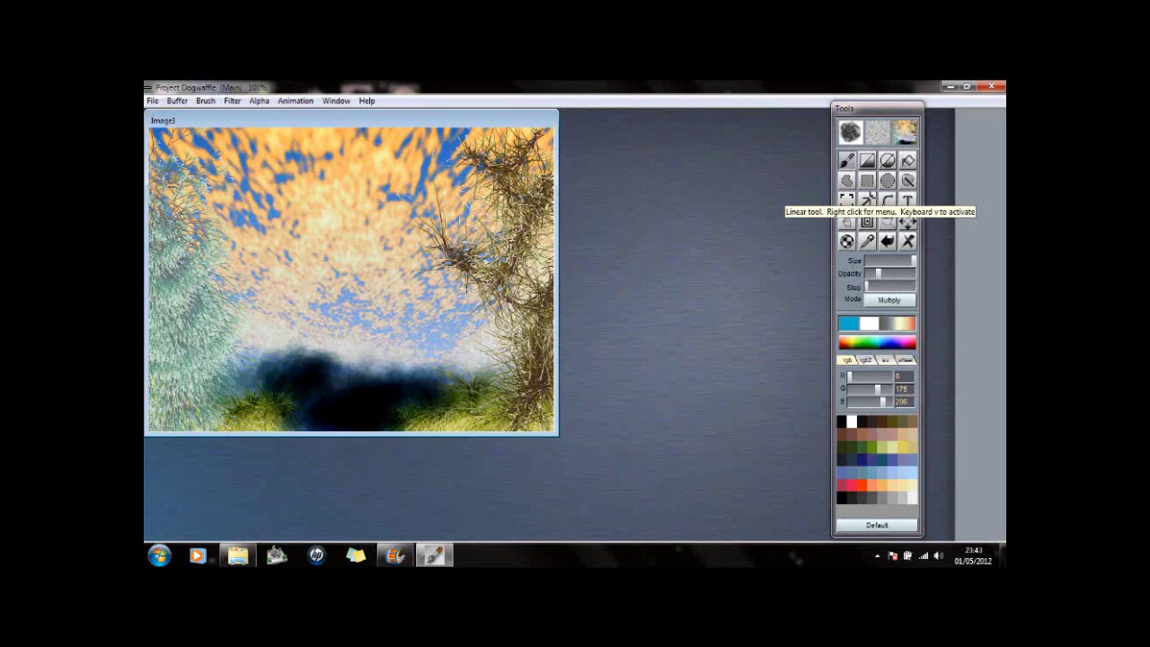
Choose the Nova tool in yellow-green (R 210, G 249, B 21) and paint a bright glow above the right-hand grass, beside the pine branches.
{"action": "right_click", "coordinate": [869, 201]}
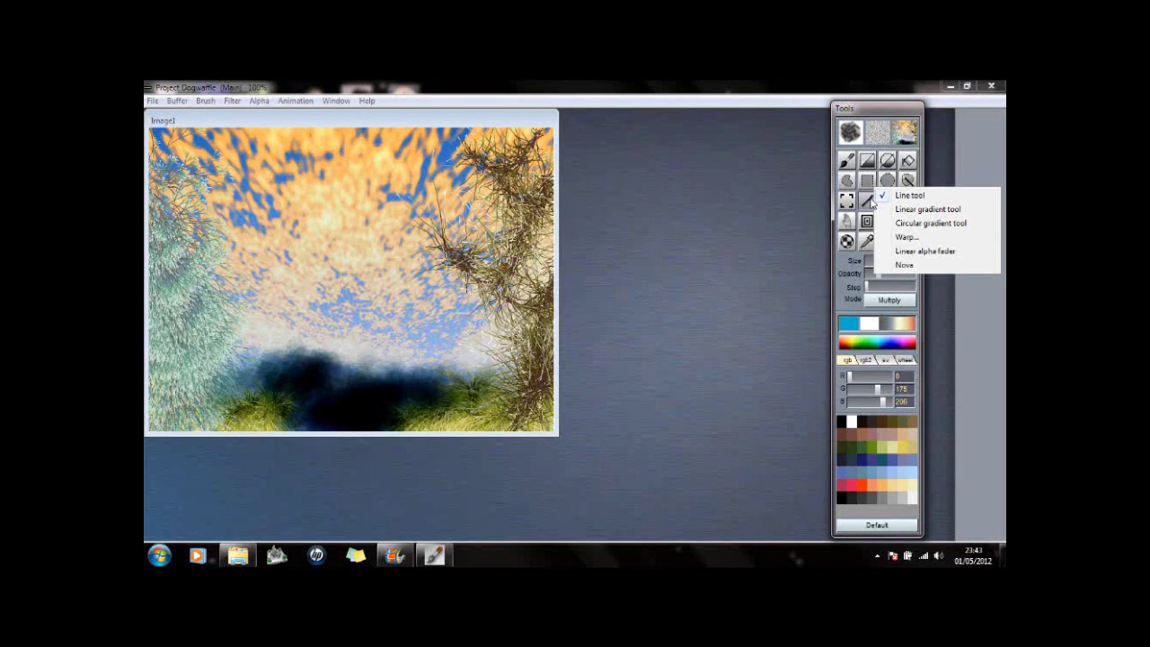
{"action": "left_click", "coordinate": [906, 266]}
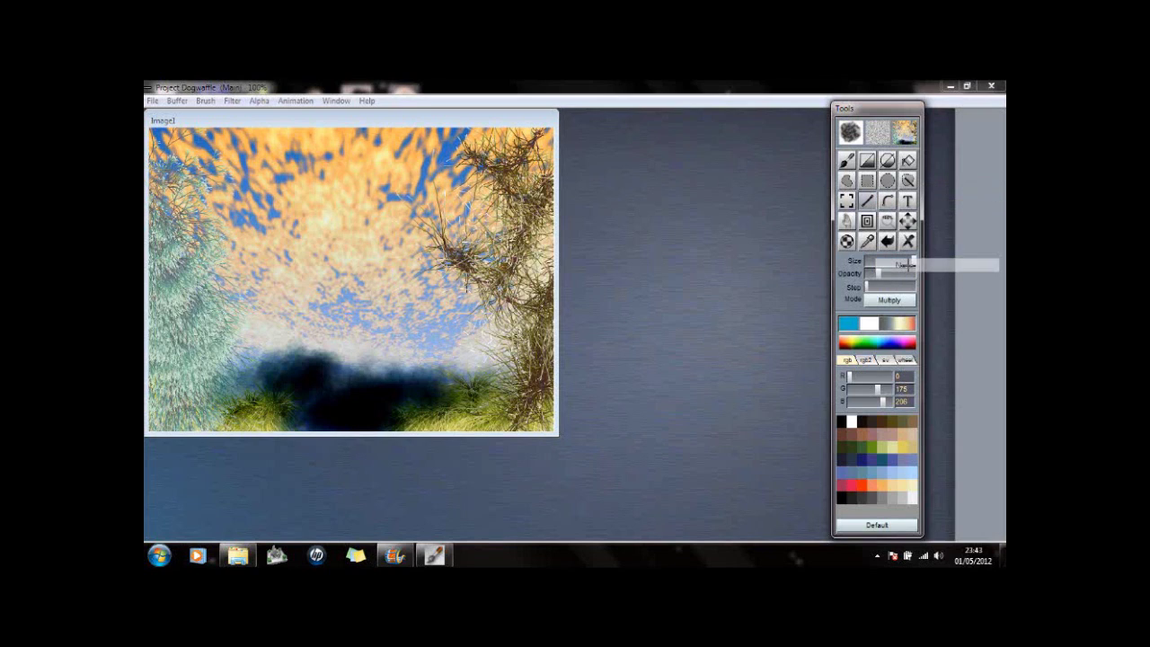
{"action": "left_click", "coordinate": [855, 343]}
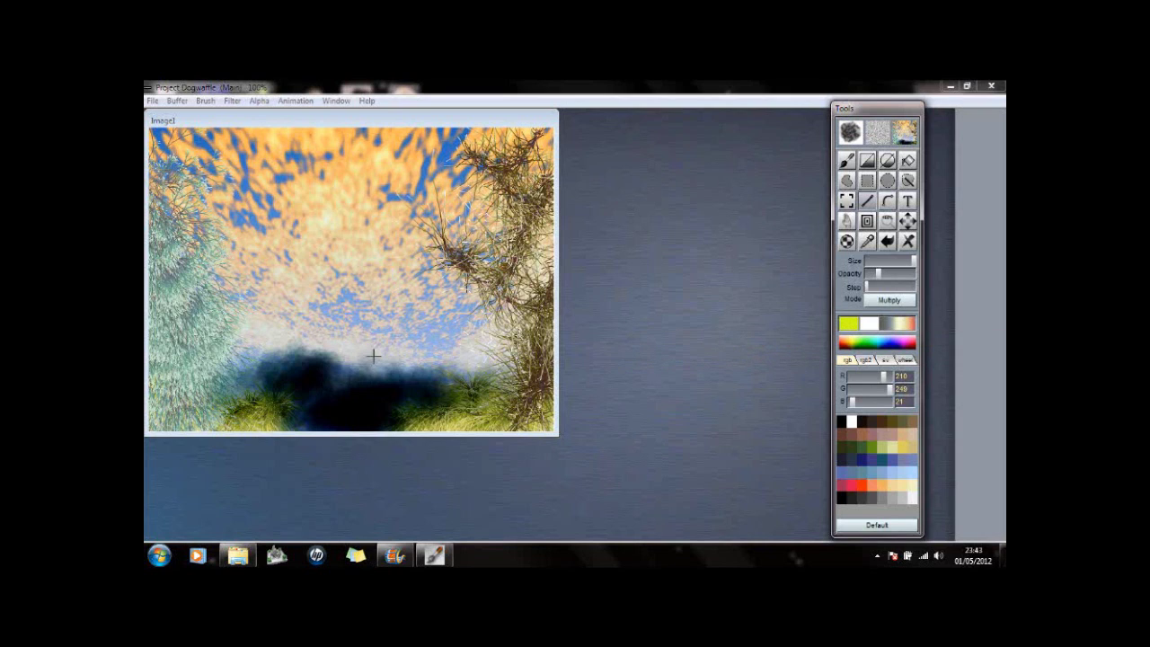
{"action": "left_click", "coordinate": [445, 356]}
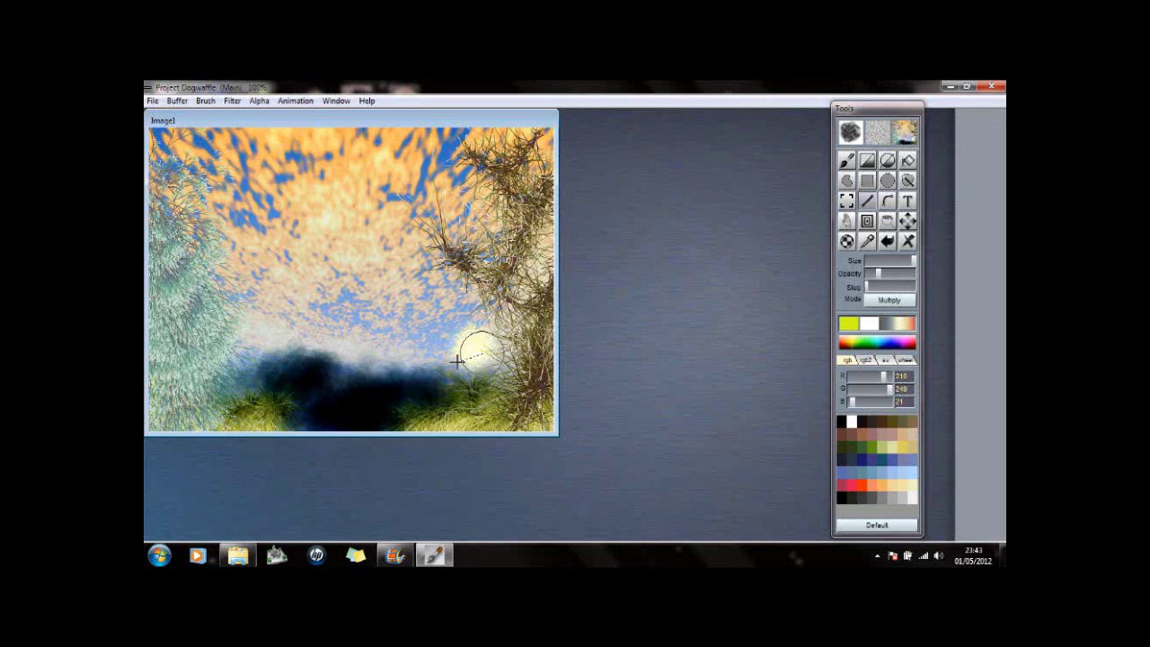
{"action": "left_click", "coordinate": [476, 348]}
{"action": "left_click_drag", "start_coordinate": [481, 352], "coordinate": [416, 392]}
{"action": "left_click_drag", "start_coordinate": [469, 362], "coordinate": [403, 405]}
{"action": "left_click_drag", "start_coordinate": [459, 358], "coordinate": [370, 409]}
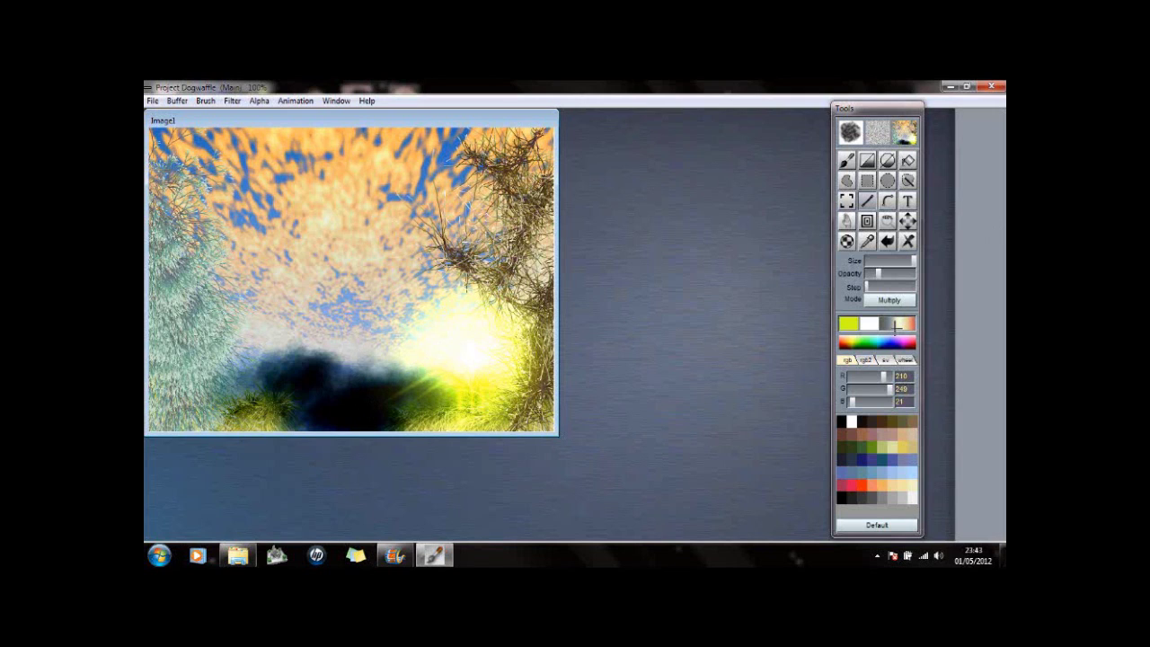
Set the color to pink (R 227, G 2, B 137) and paint nova glows beside the conifer and star bursts across the dark patch.
{"action": "left_click", "coordinate": [908, 343]}
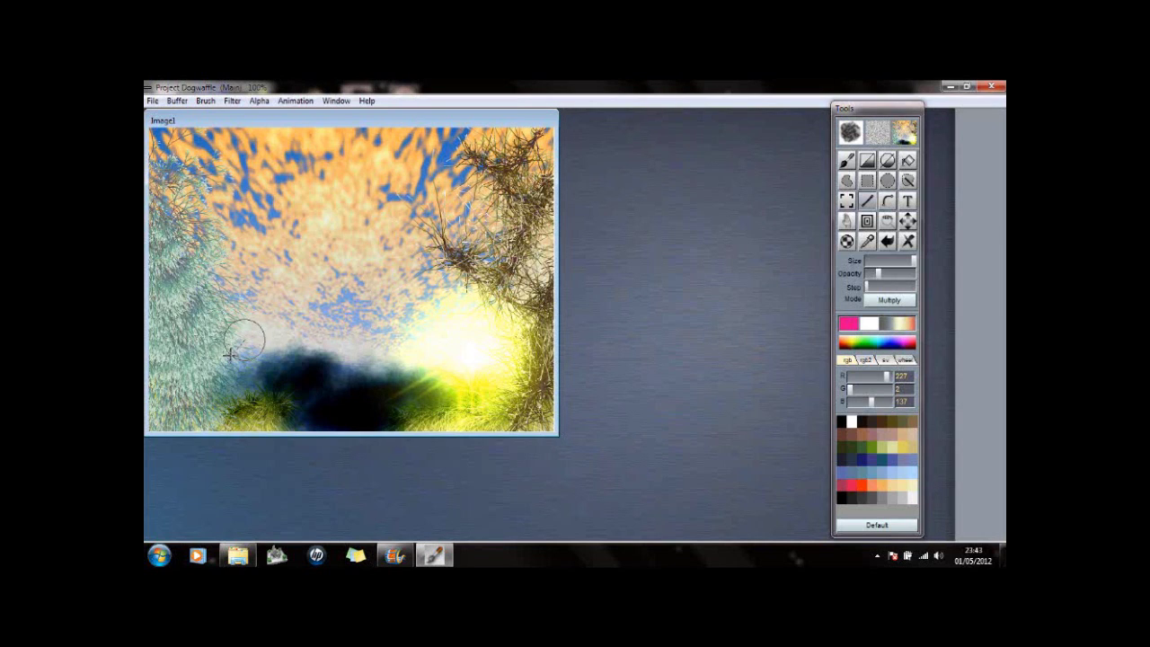
{"action": "mouse_move", "coordinate": [244, 330]}
{"action": "left_mouse_down"}
{"action": "mouse_move", "coordinate": [272, 354]}
{"action": "mouse_move", "coordinate": [256, 354]}
{"action": "mouse_move", "coordinate": [262, 386]}
{"action": "mouse_move", "coordinate": [295, 405]}
{"action": "mouse_move", "coordinate": [272, 366]}
{"action": "left_mouse_up"}
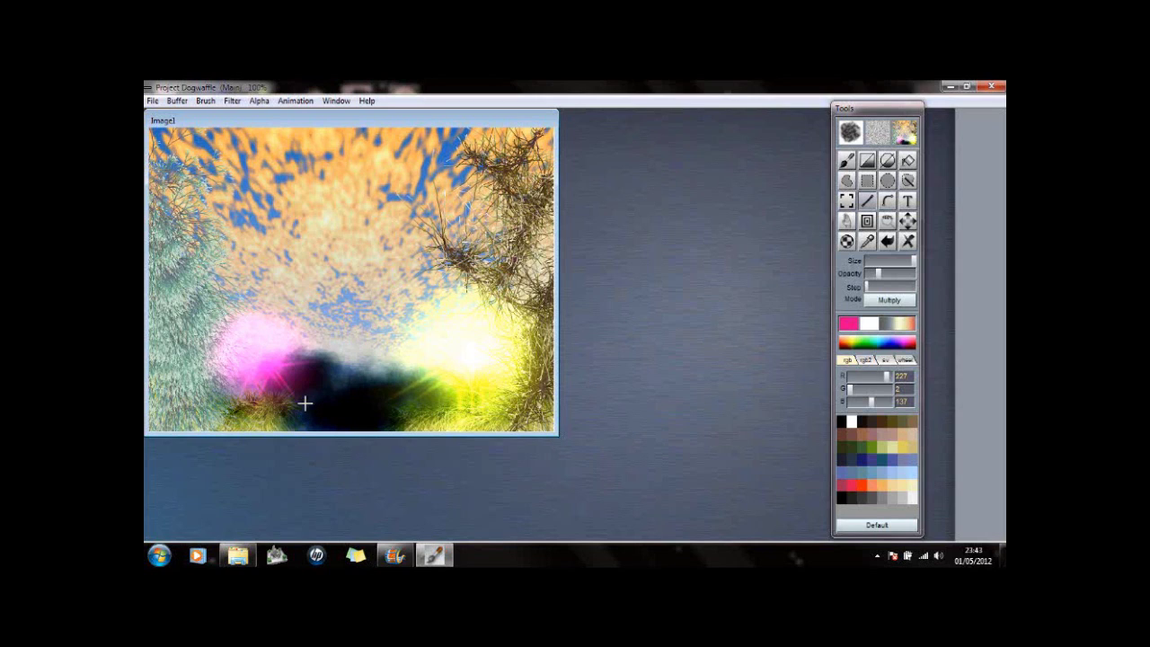
{"action": "mouse_move", "coordinate": [296, 381]}
{"action": "left_mouse_down"}
{"action": "mouse_move", "coordinate": [318, 413]}
{"action": "mouse_move", "coordinate": [362, 427]}
{"action": "mouse_move", "coordinate": [363, 404]}
{"action": "mouse_move", "coordinate": [380, 390]}
{"action": "mouse_move", "coordinate": [406, 396]}
{"action": "left_mouse_up"}
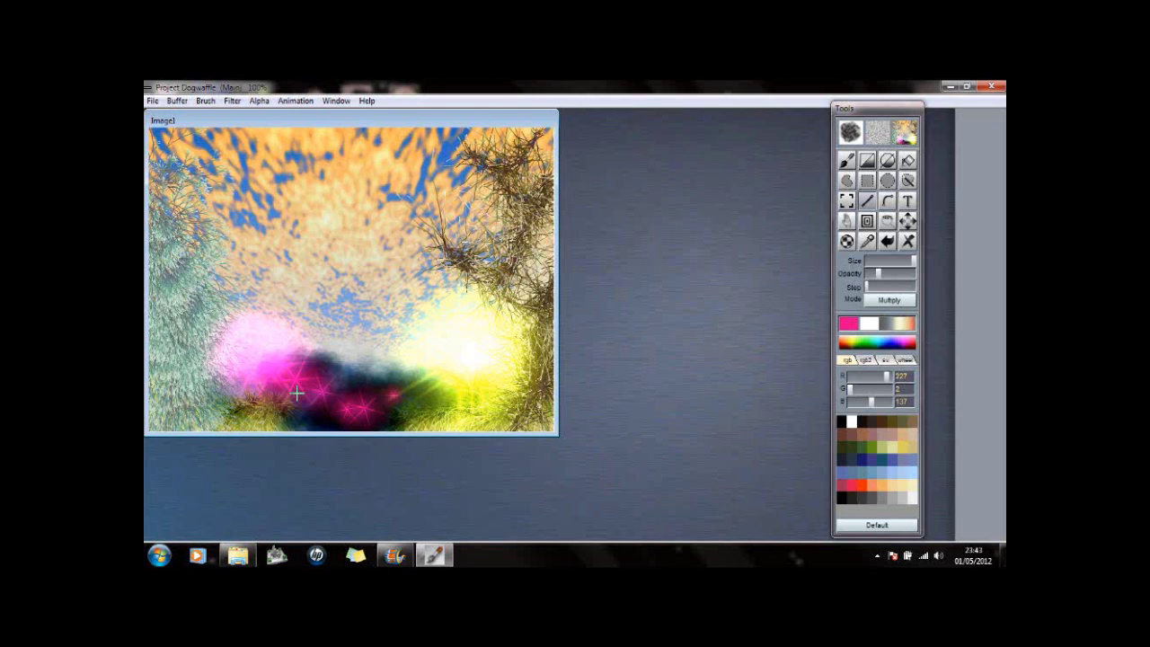
{"action": "left_click_drag", "start_coordinate": [254, 333], "coordinate": [310, 414]}
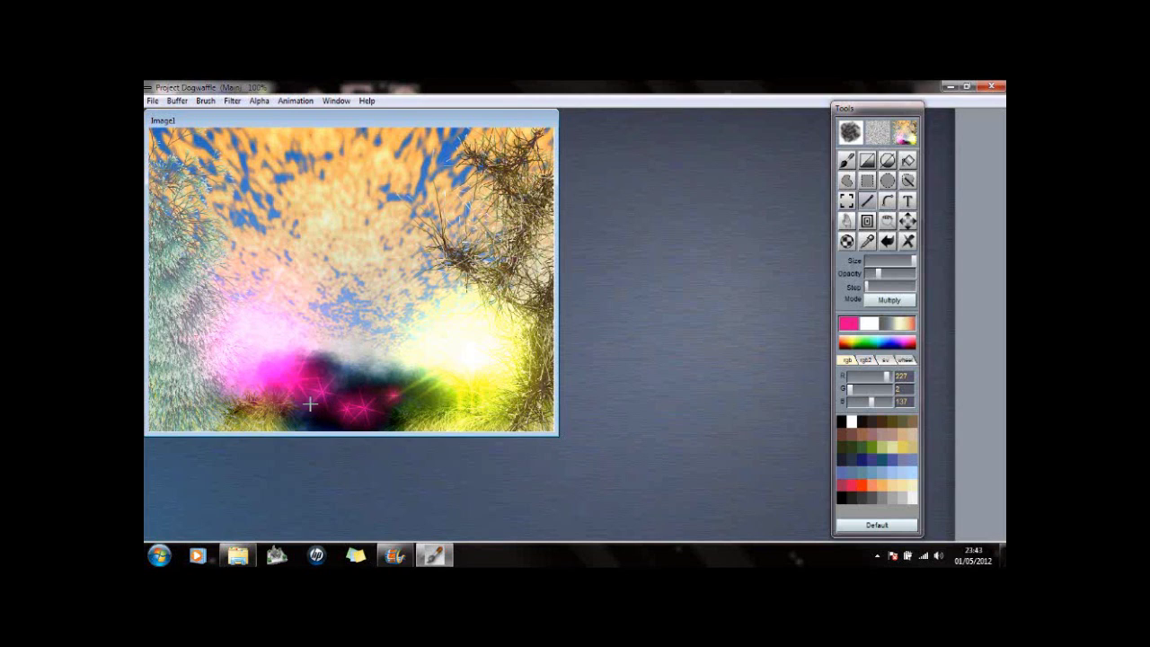
{"action": "left_click_drag", "start_coordinate": [250, 241], "coordinate": [252, 355]}
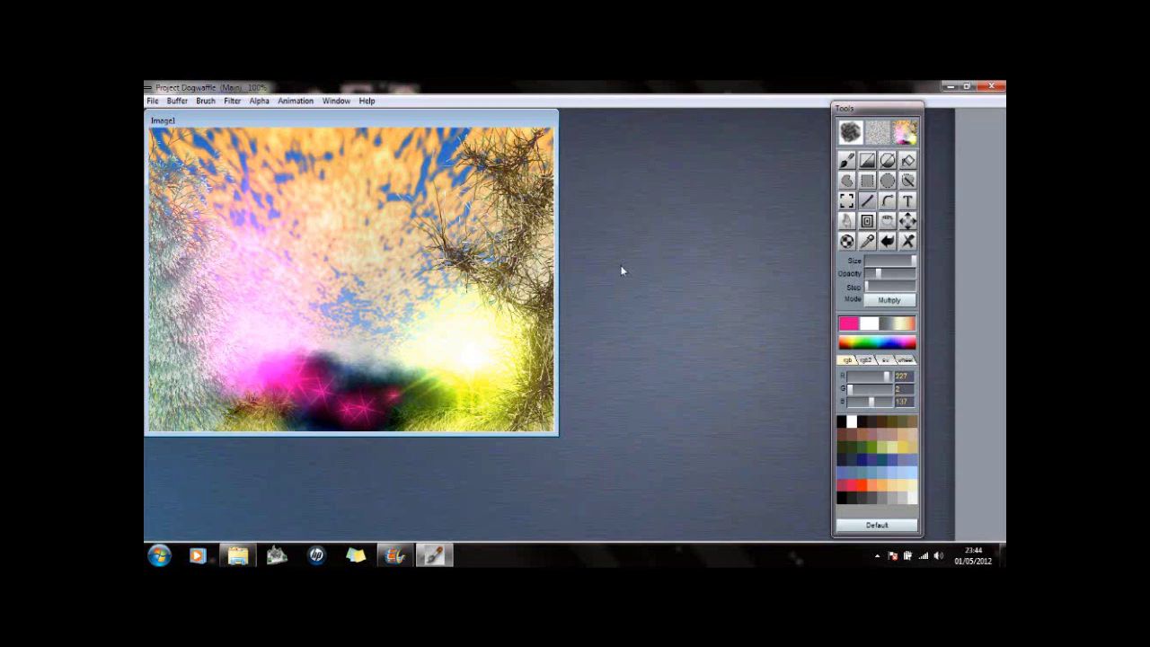
{"action": "left_click", "coordinate": [297, 103]}
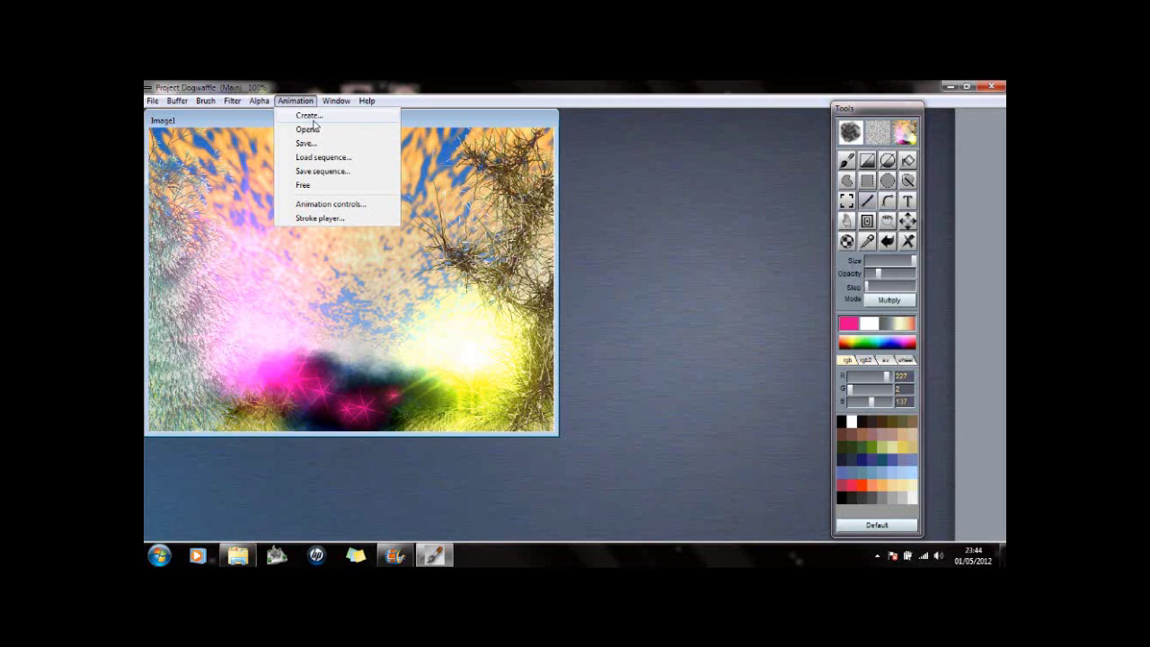
{"action": "left_click", "coordinate": [690, 192]}
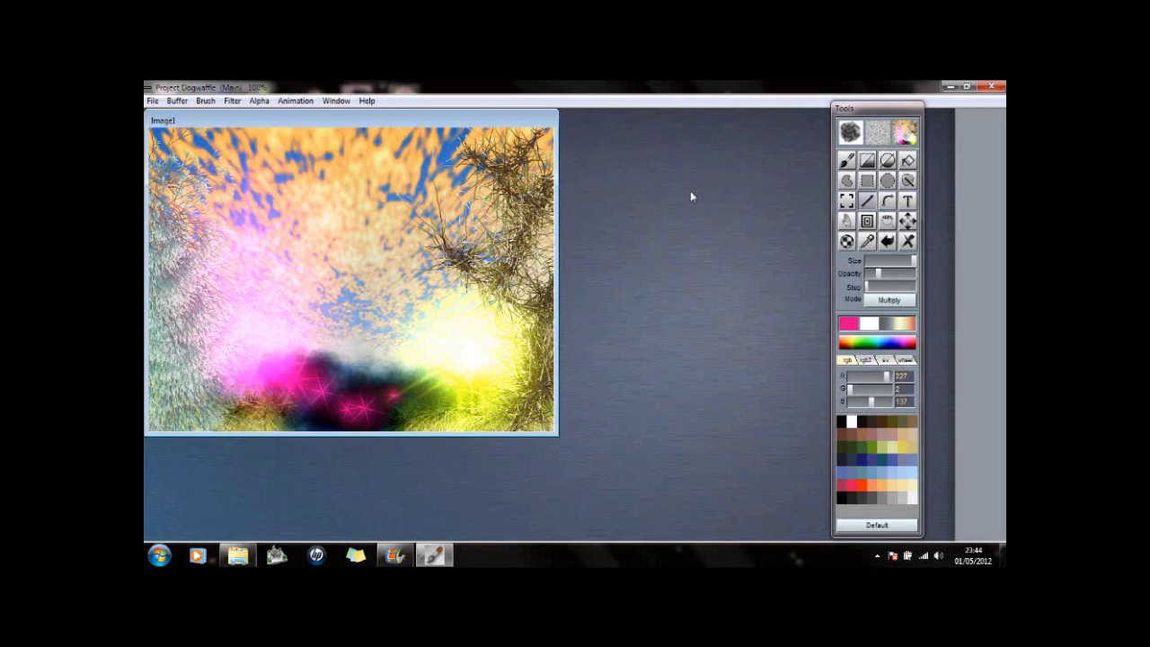